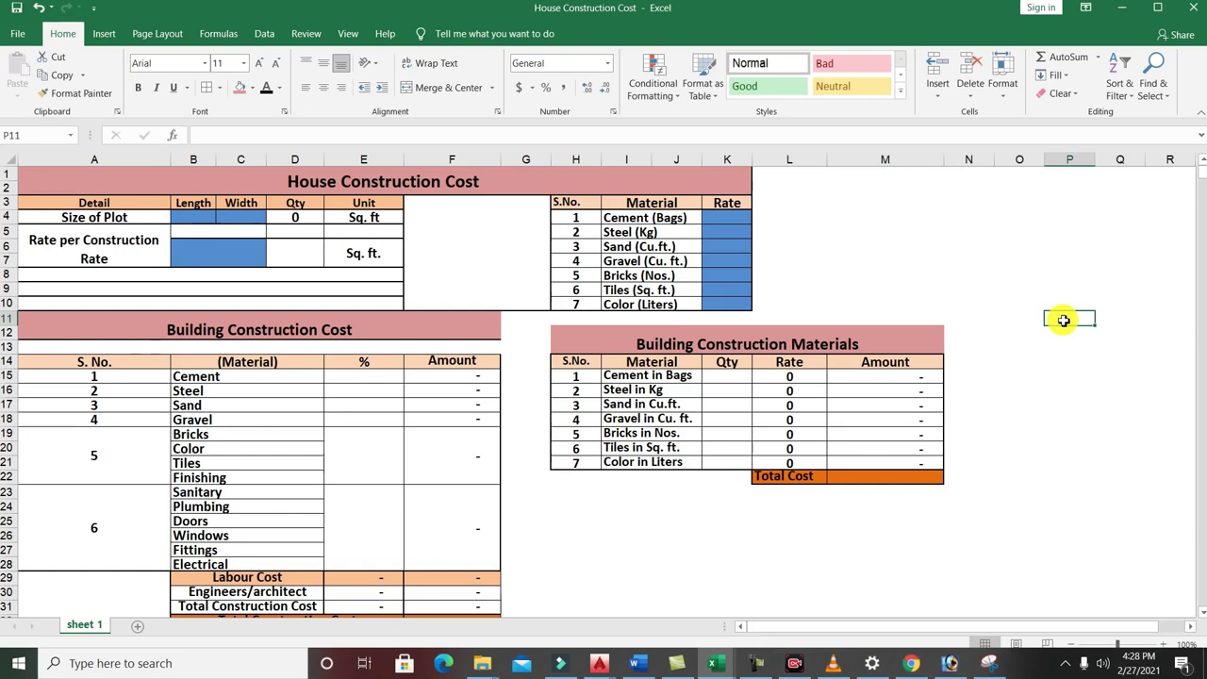
Scroll through the House Construction Cost sheet to review its layout
click(854, 272)
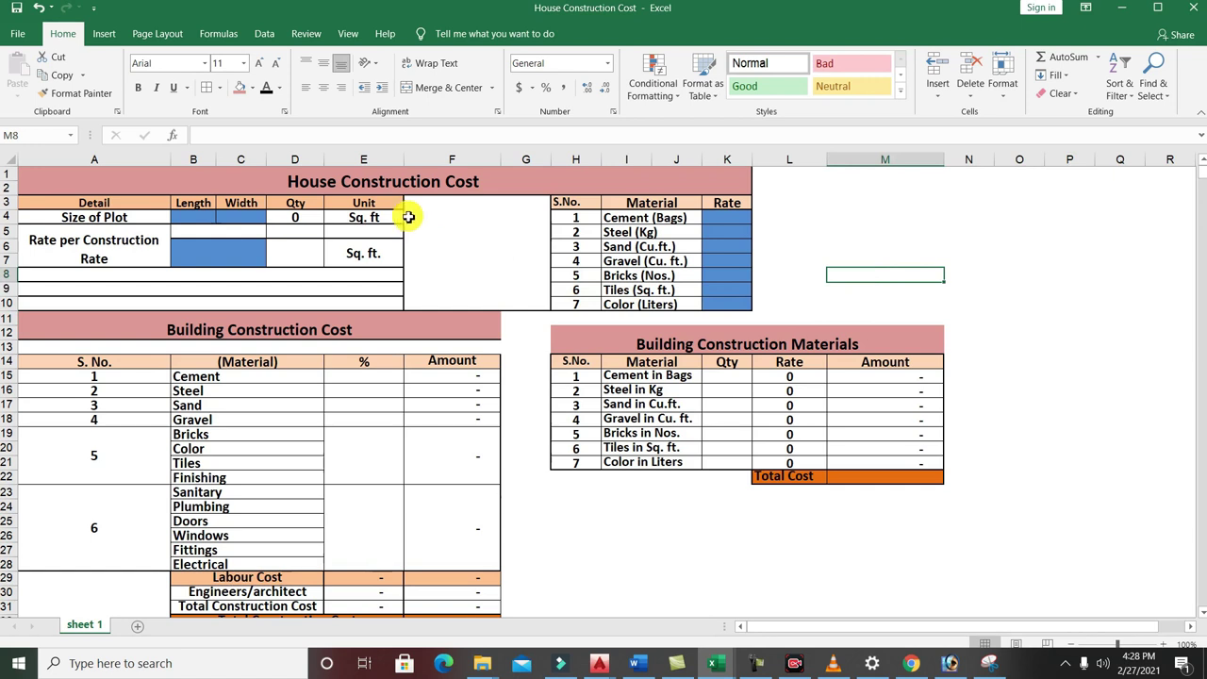
click(395, 184)
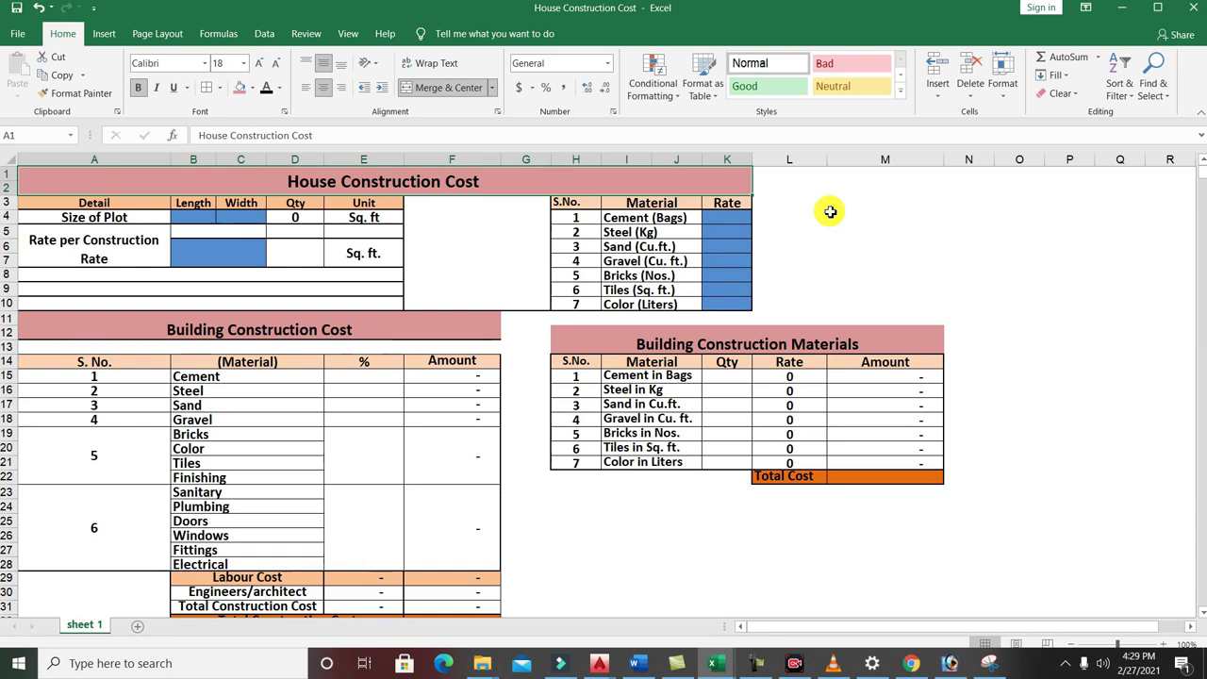
scroll(575, 396, down, 2)
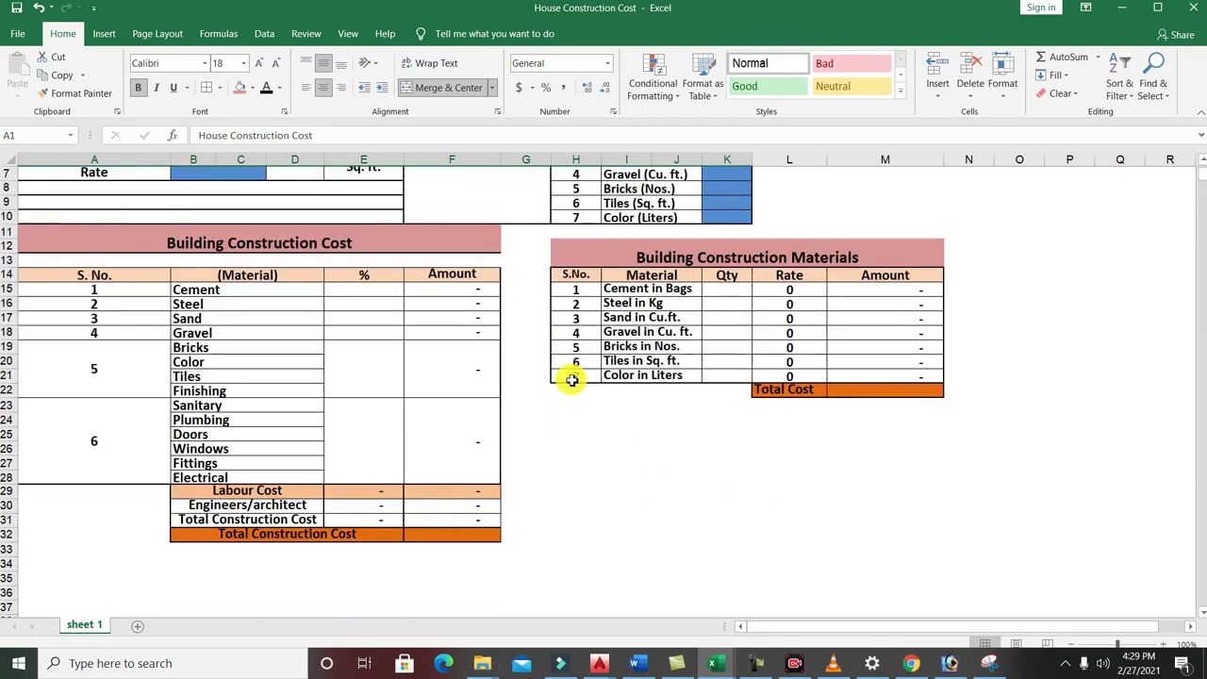
scroll(610, 427, down, 1)
scroll(755, 472, up, 3)
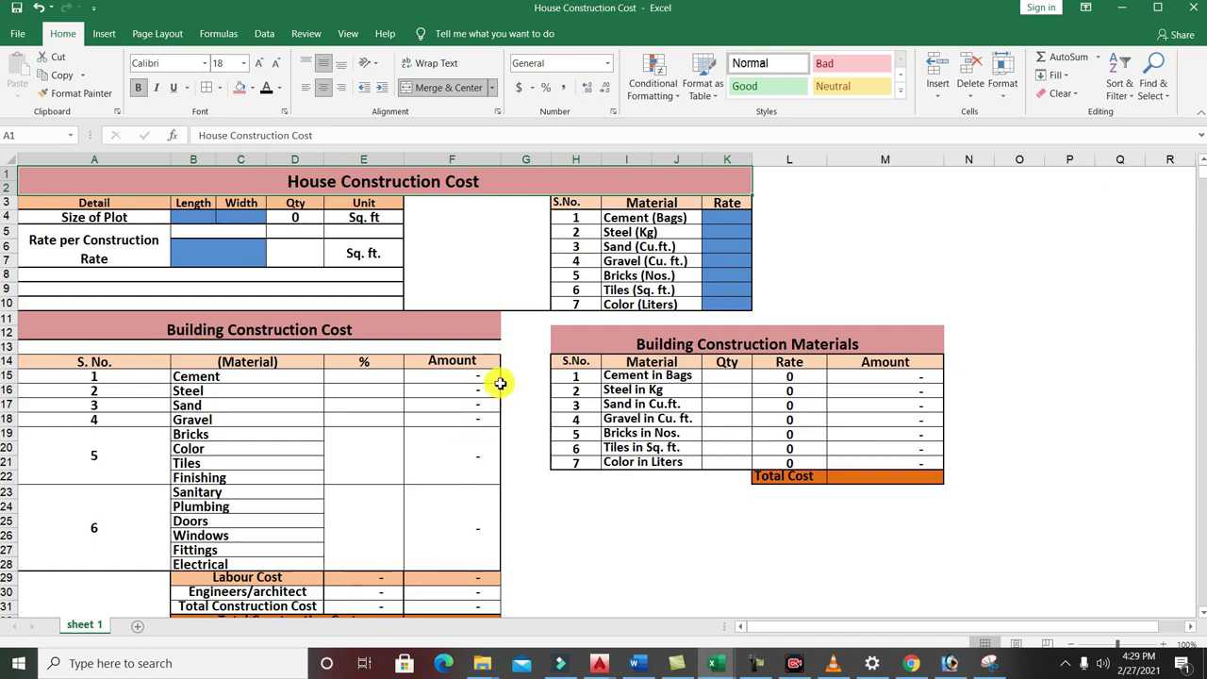
scroll(453, 443, down, 4)
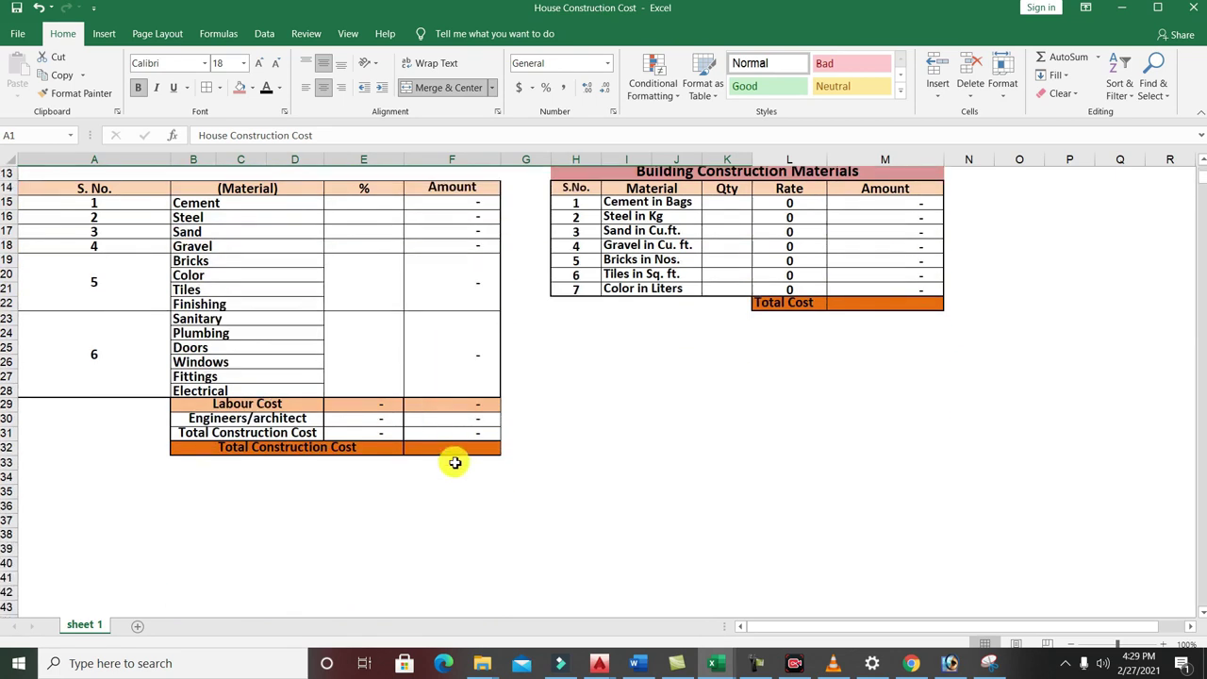
scroll(459, 462, up, 4)
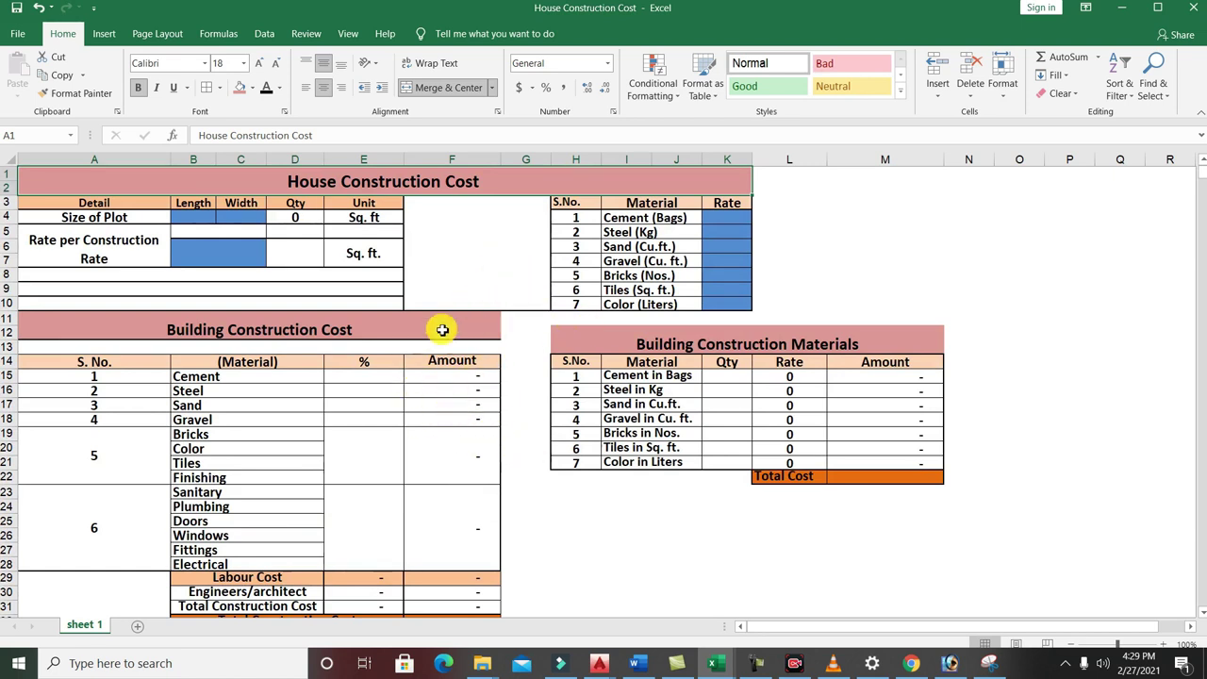
Select the cost tables, then point out the title, Detail header and Size of Plot label
drag(495, 232, 399, 507)
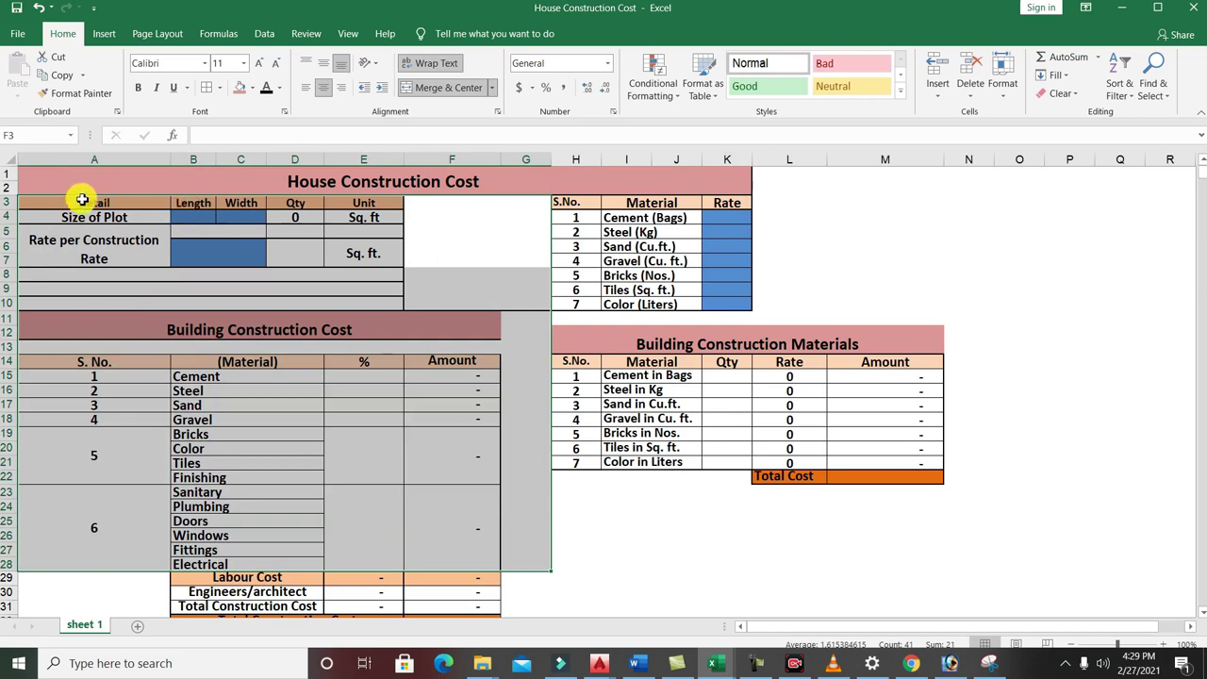
mouse_move(31, 184)
mouse_down()
mouse_move(847, 555)
mouse_move(845, 614)
mouse_up()
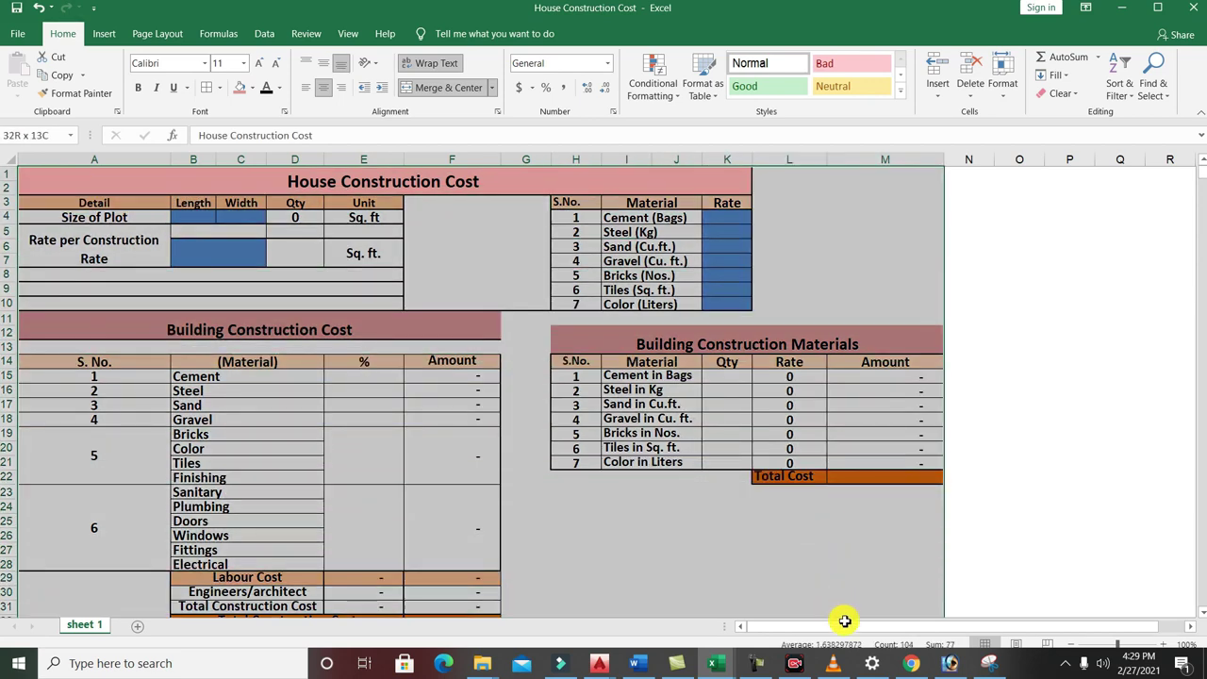
scroll(491, 415, up, 1)
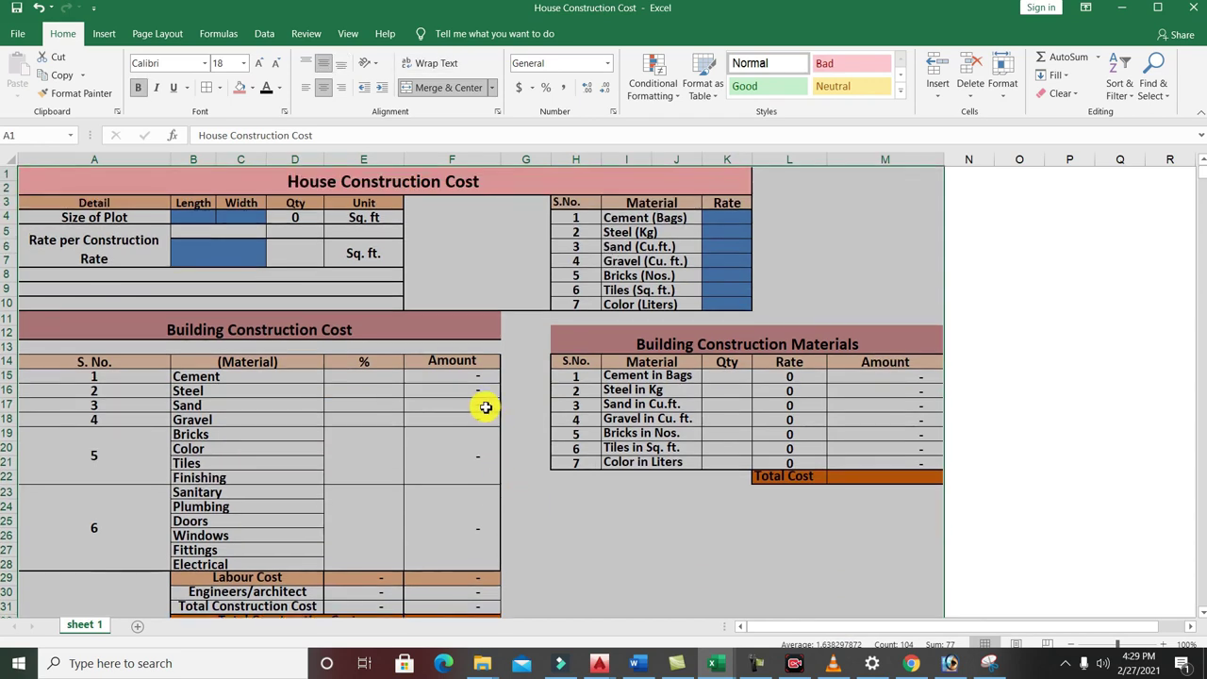
click(480, 253)
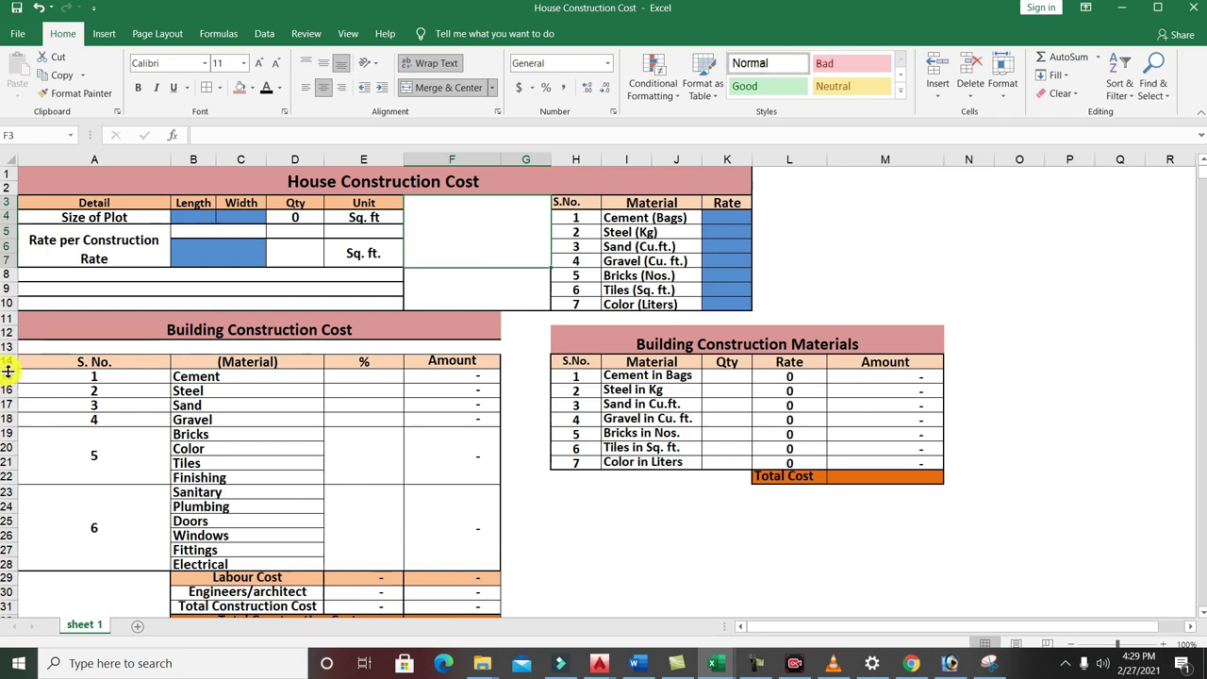
click(236, 180)
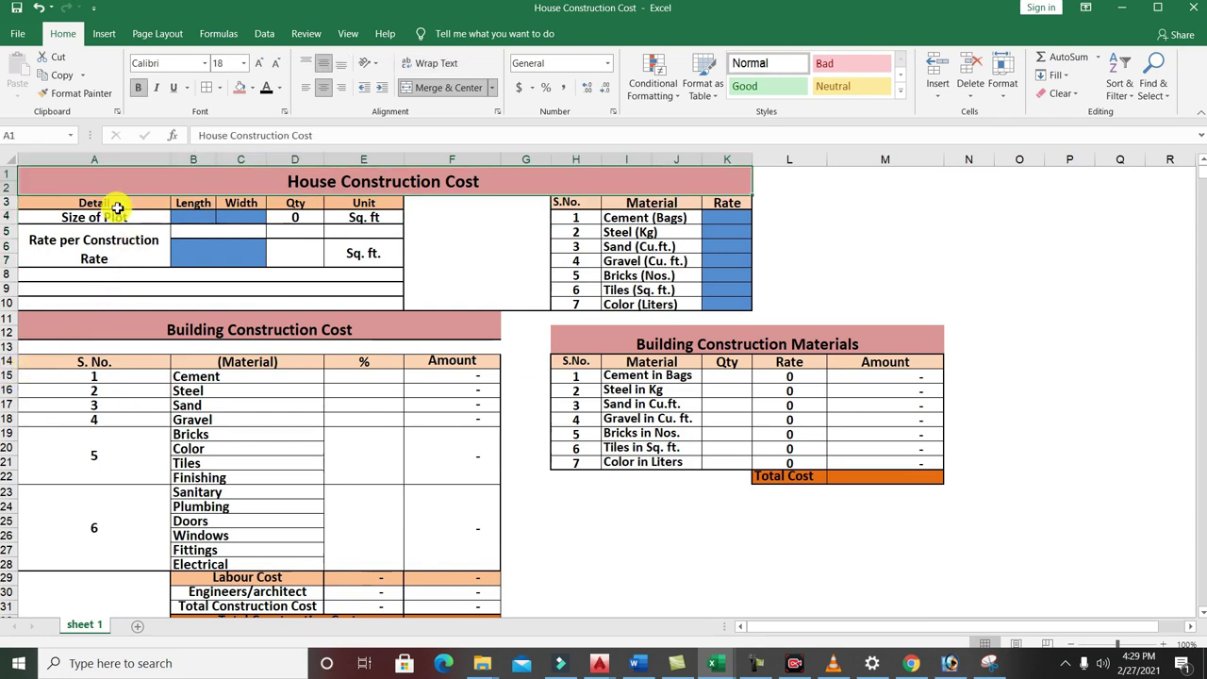
click(95, 205)
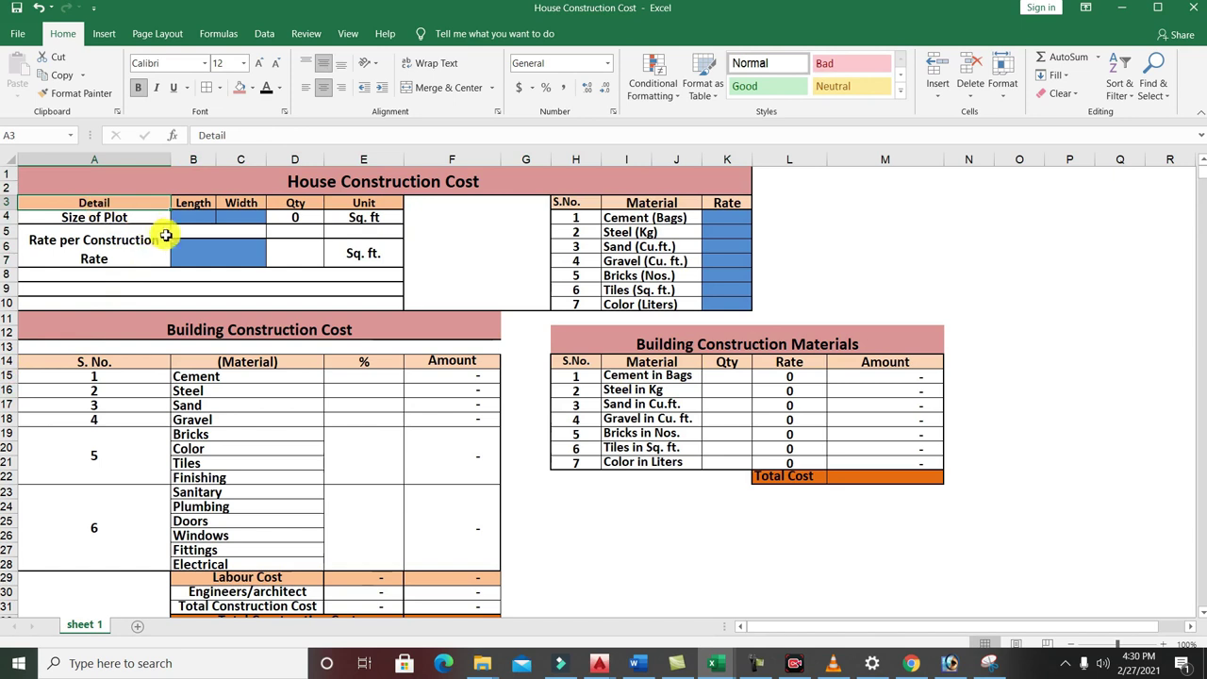
click(121, 216)
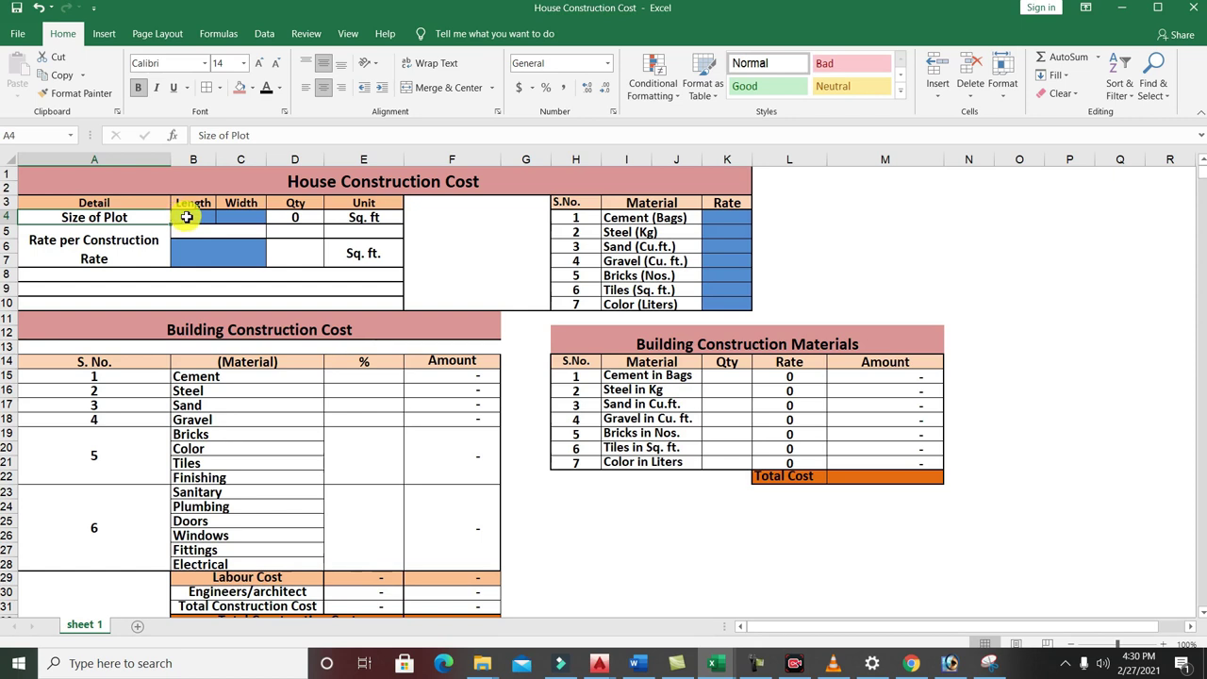
Enter plot length 60 in B4 and width 35 in C4, giving 2100 sq. ft
click(187, 216)
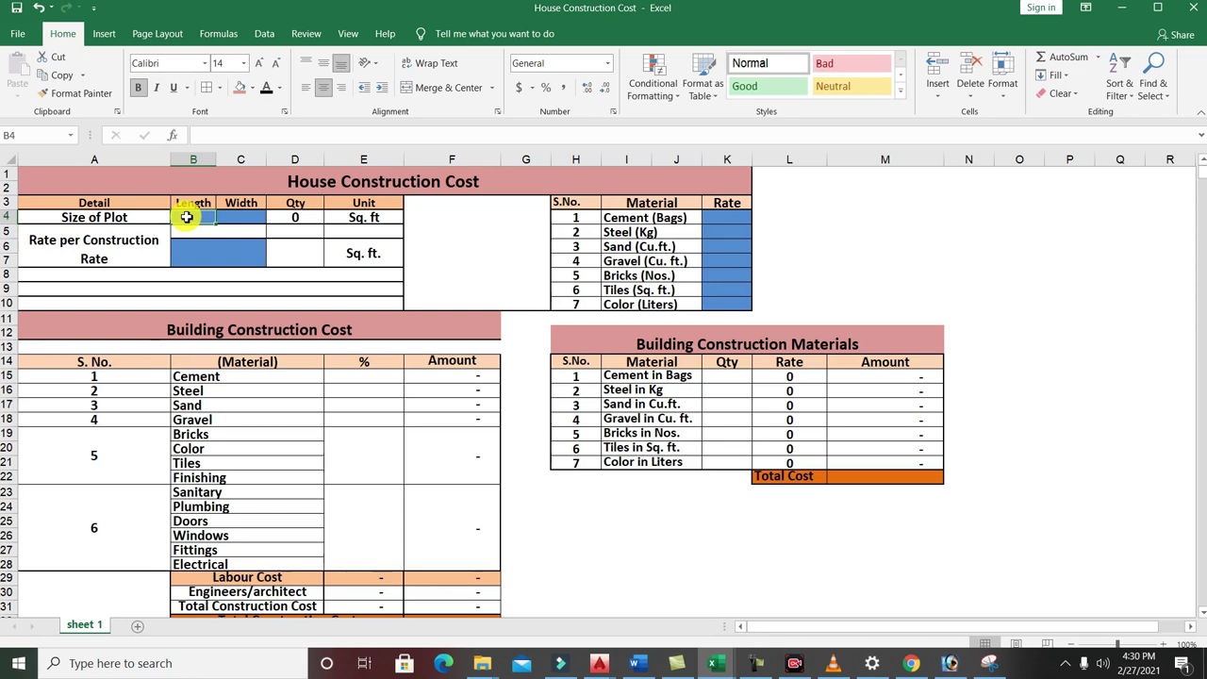
text(30)
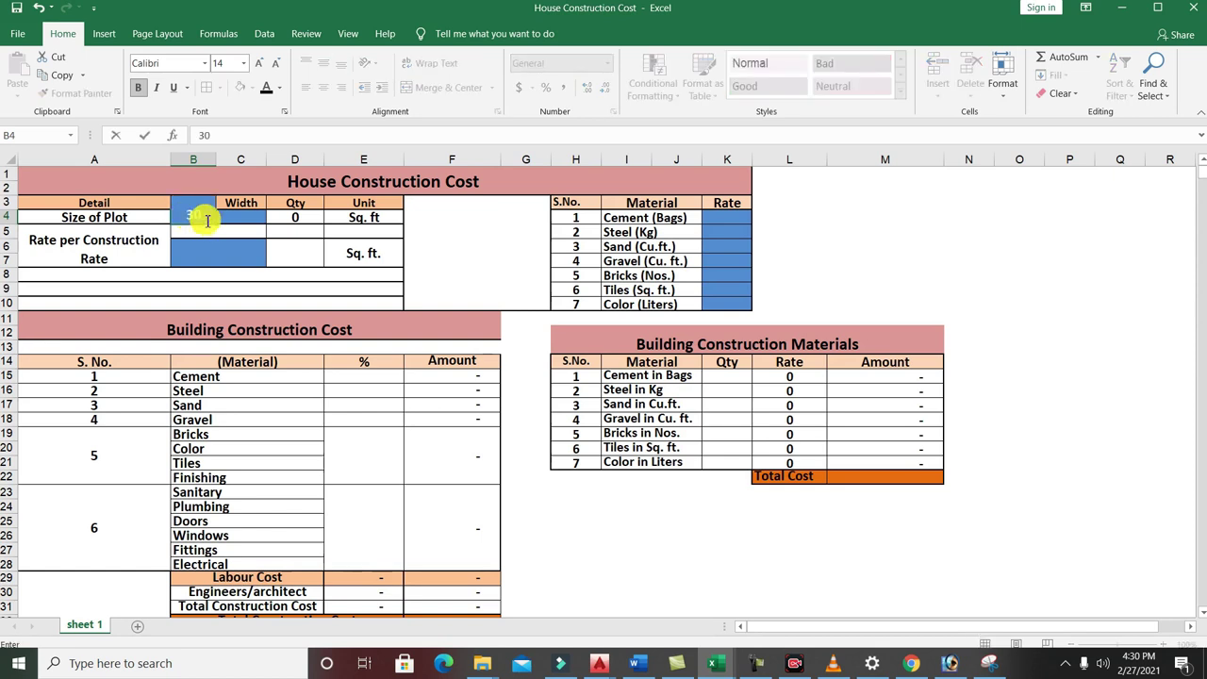
click(264, 274)
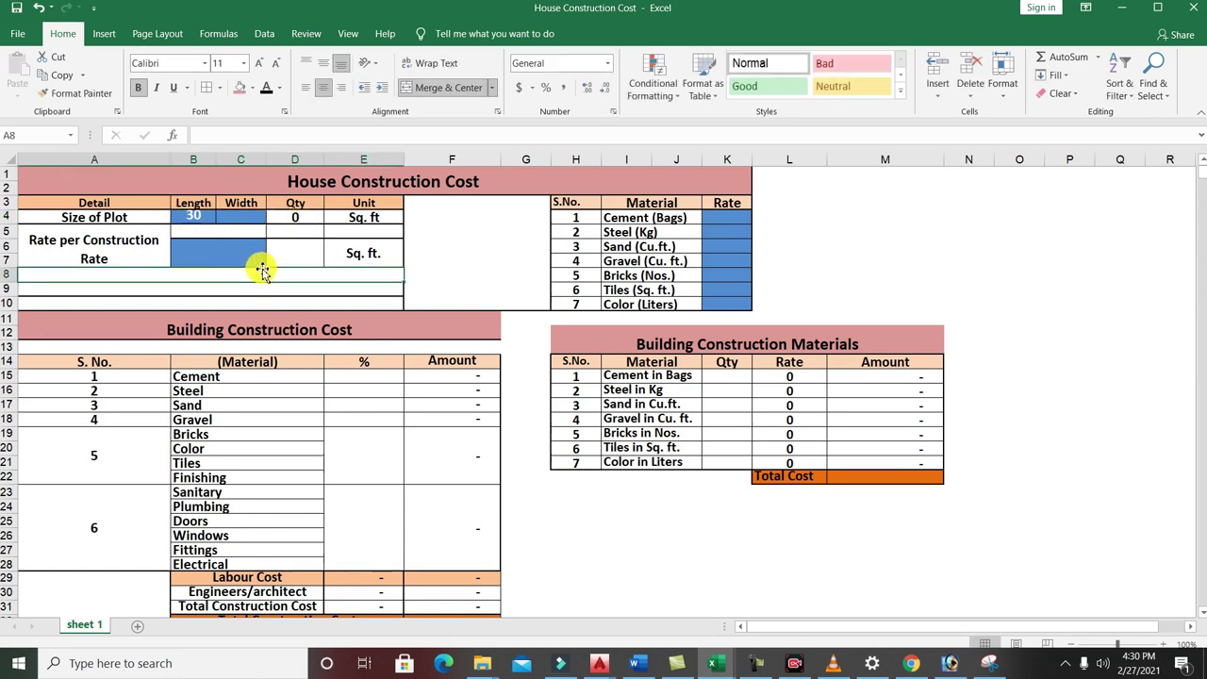
click(192, 217)
text(60)
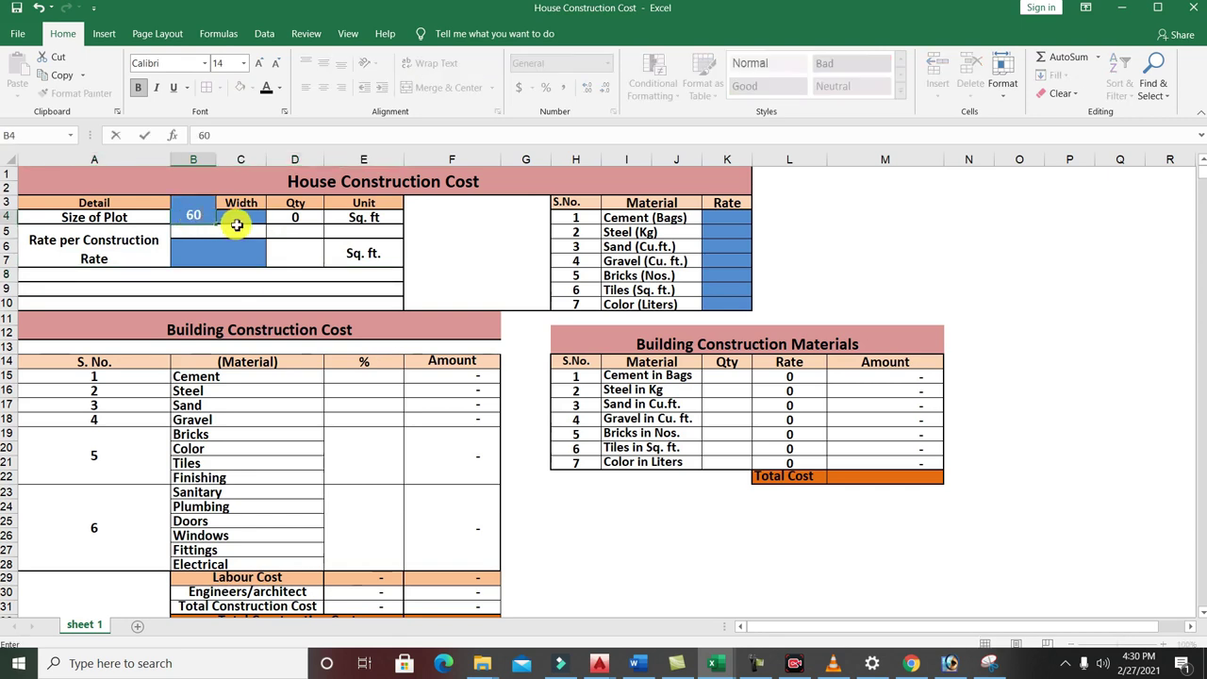
click(236, 219)
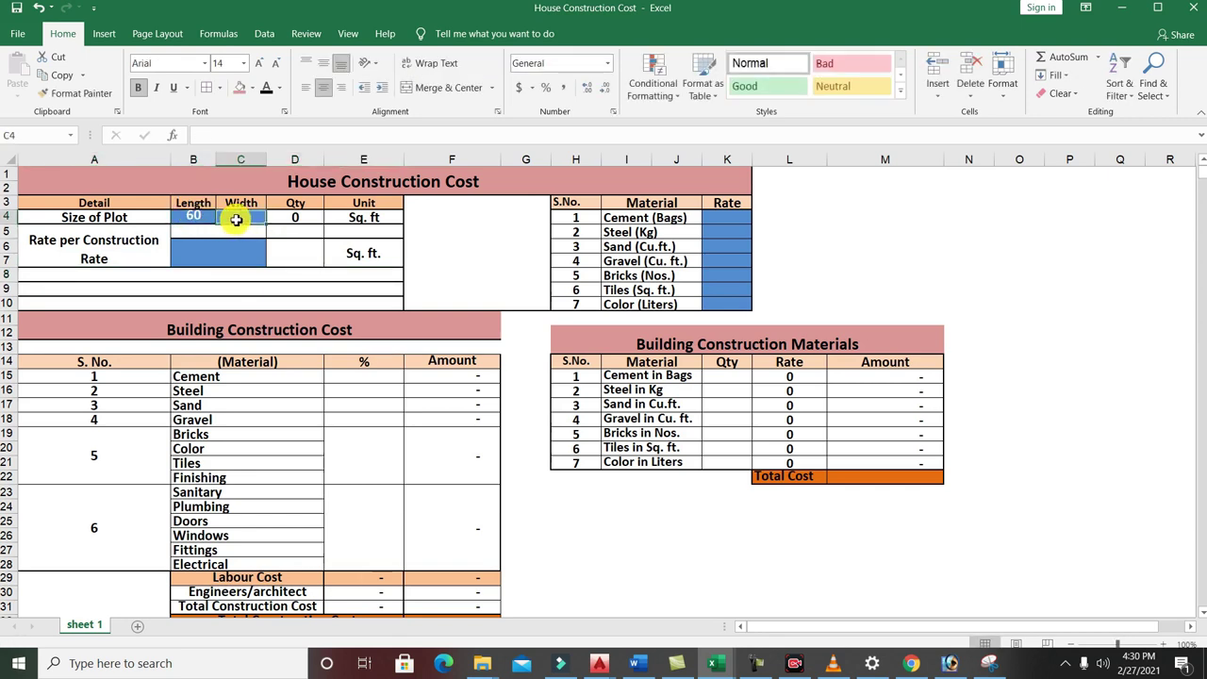
text(35)
click(309, 233)
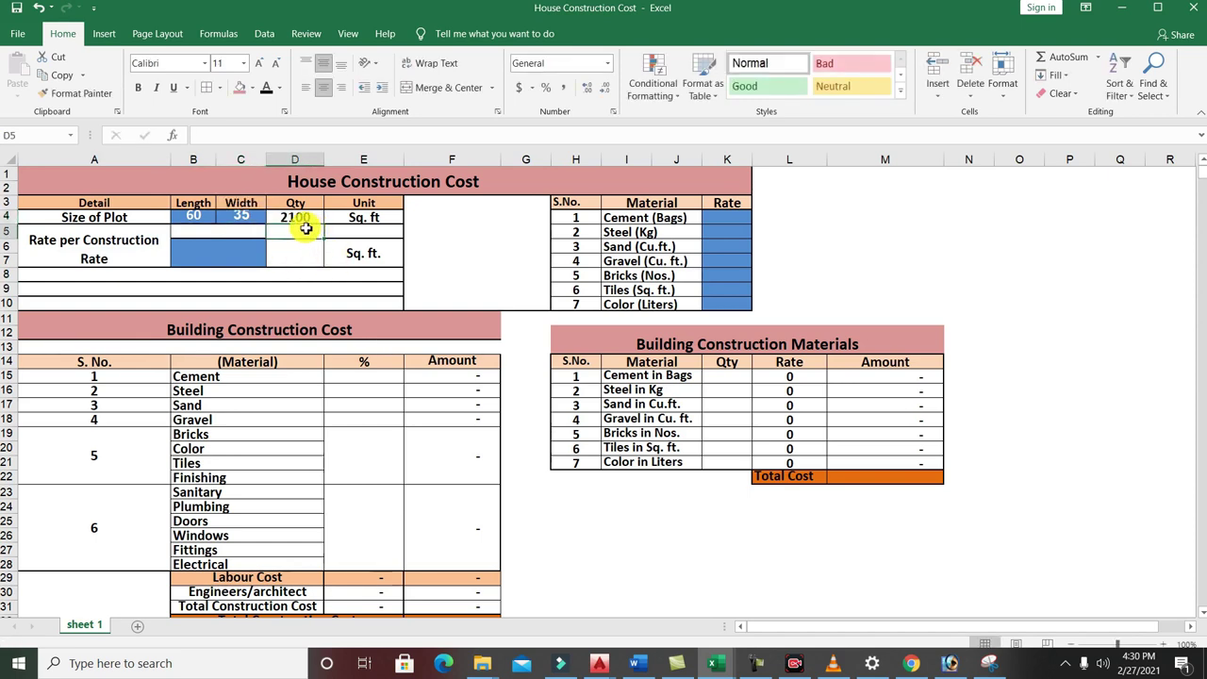
click(397, 219)
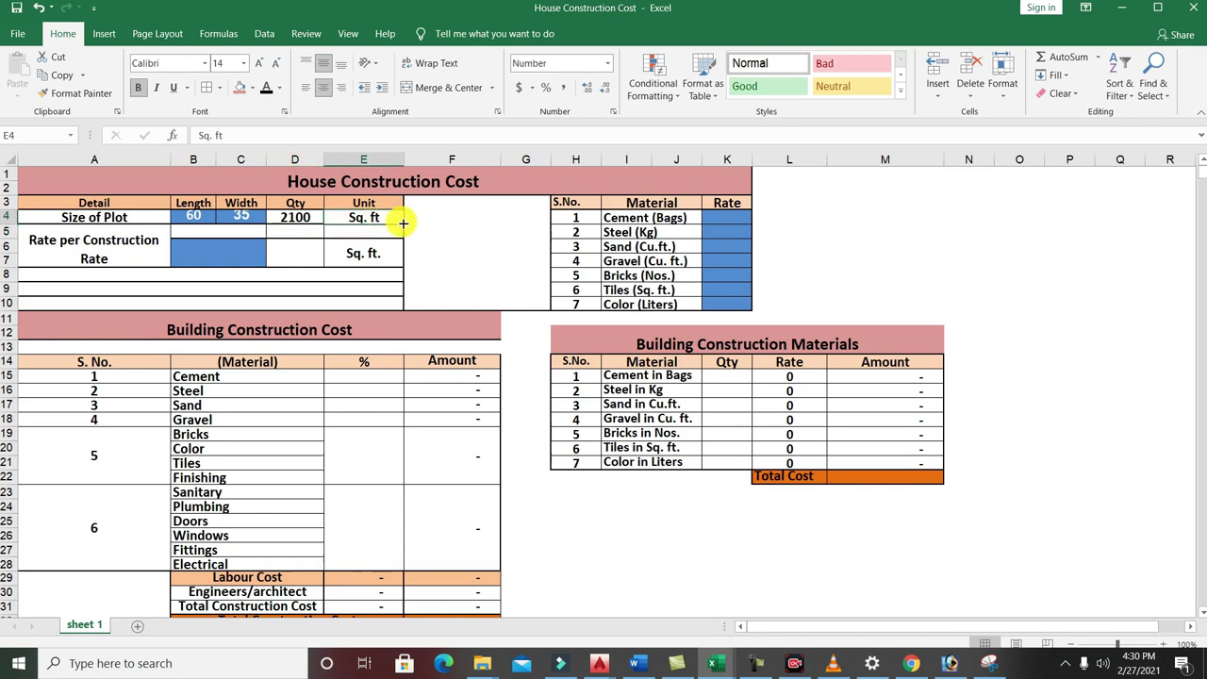
Enter 2400 as the construction rate in B6 and check D4's =B4*C4 formula
click(97, 257)
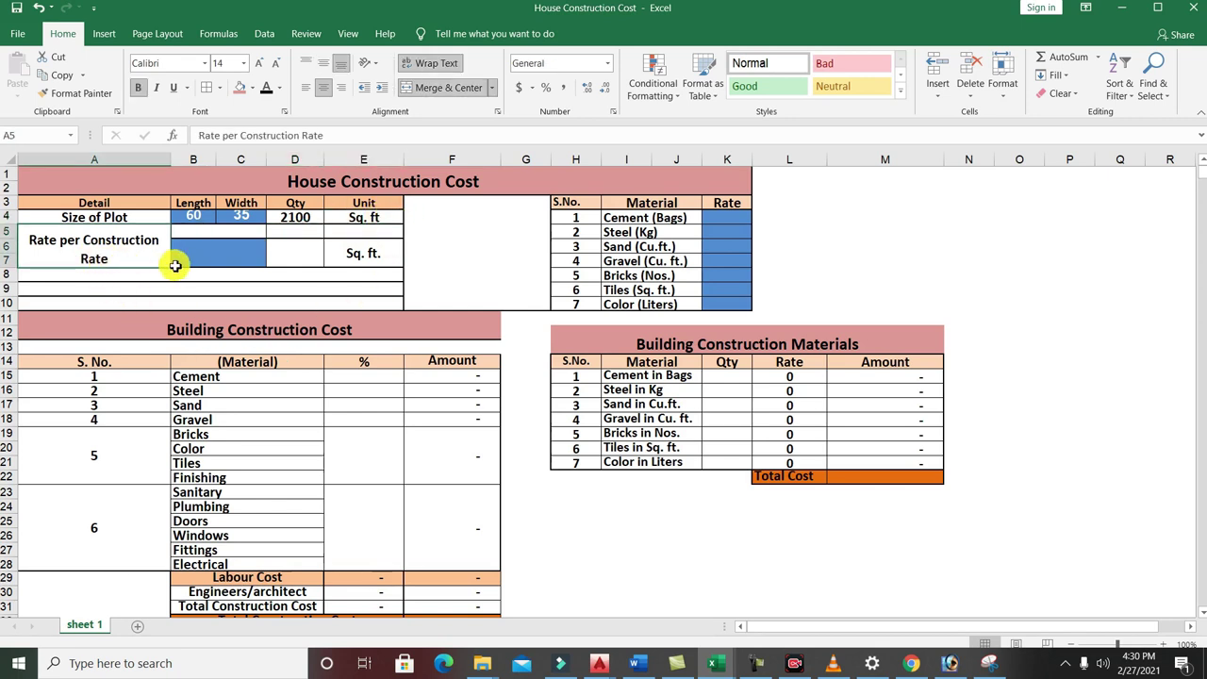
click(188, 253)
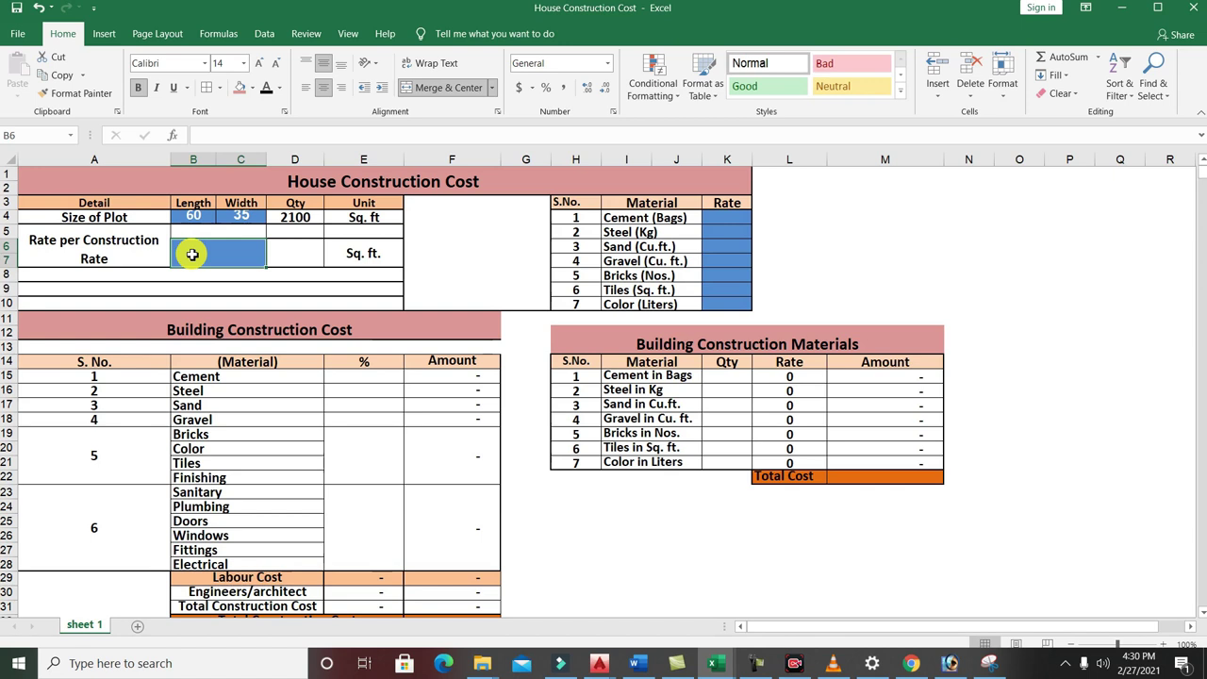
text(24)
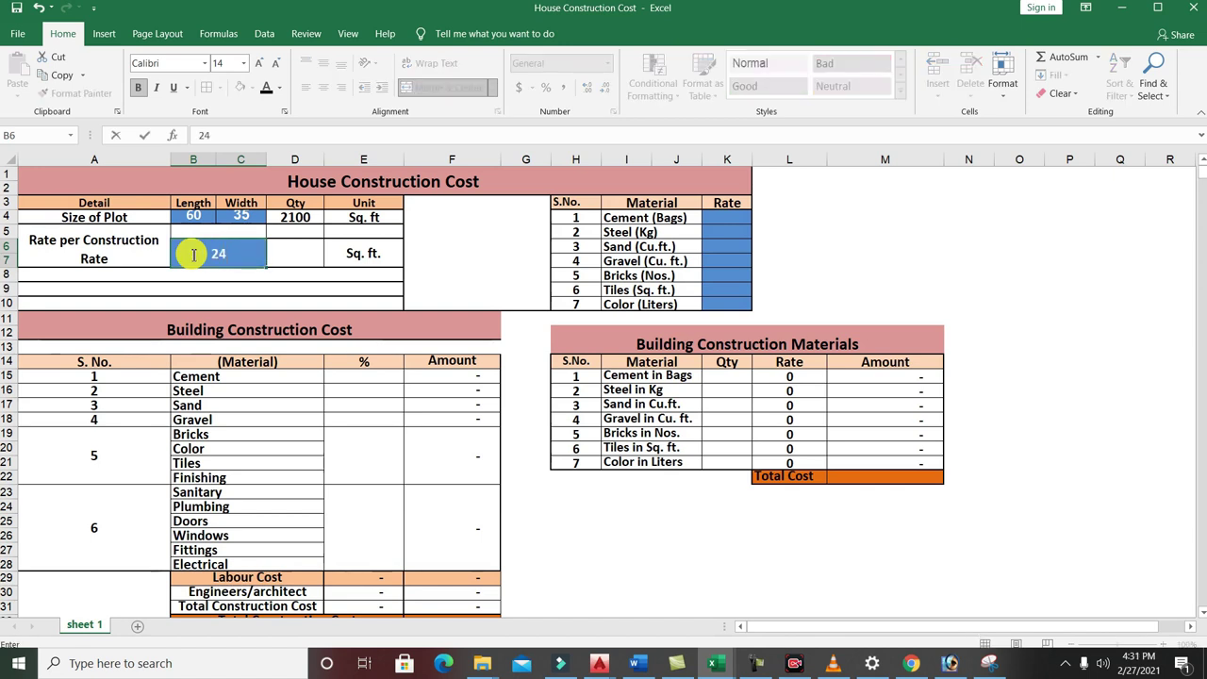
text(00)
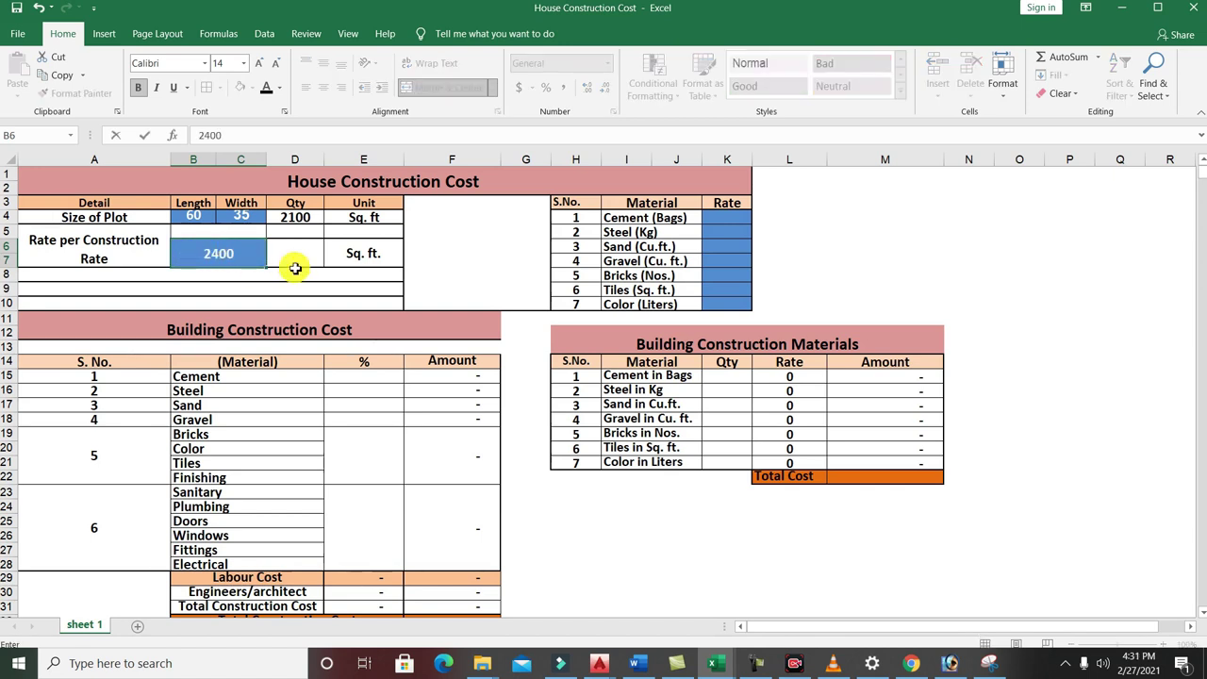
click(460, 268)
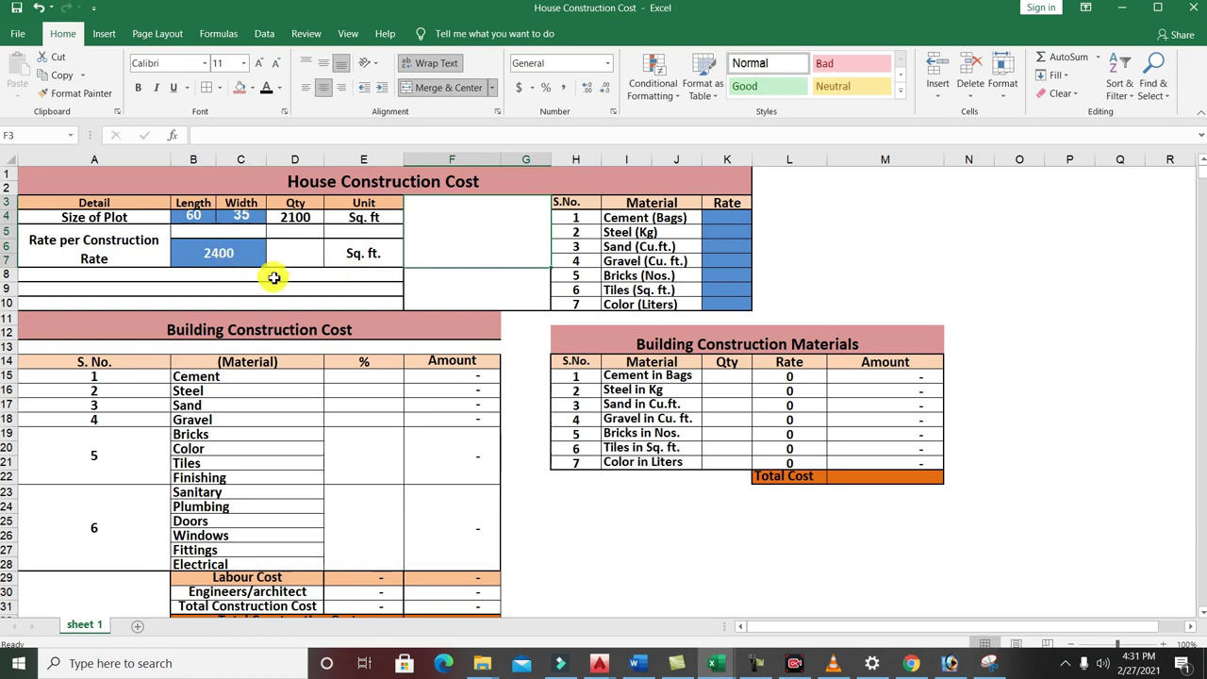
click(297, 219)
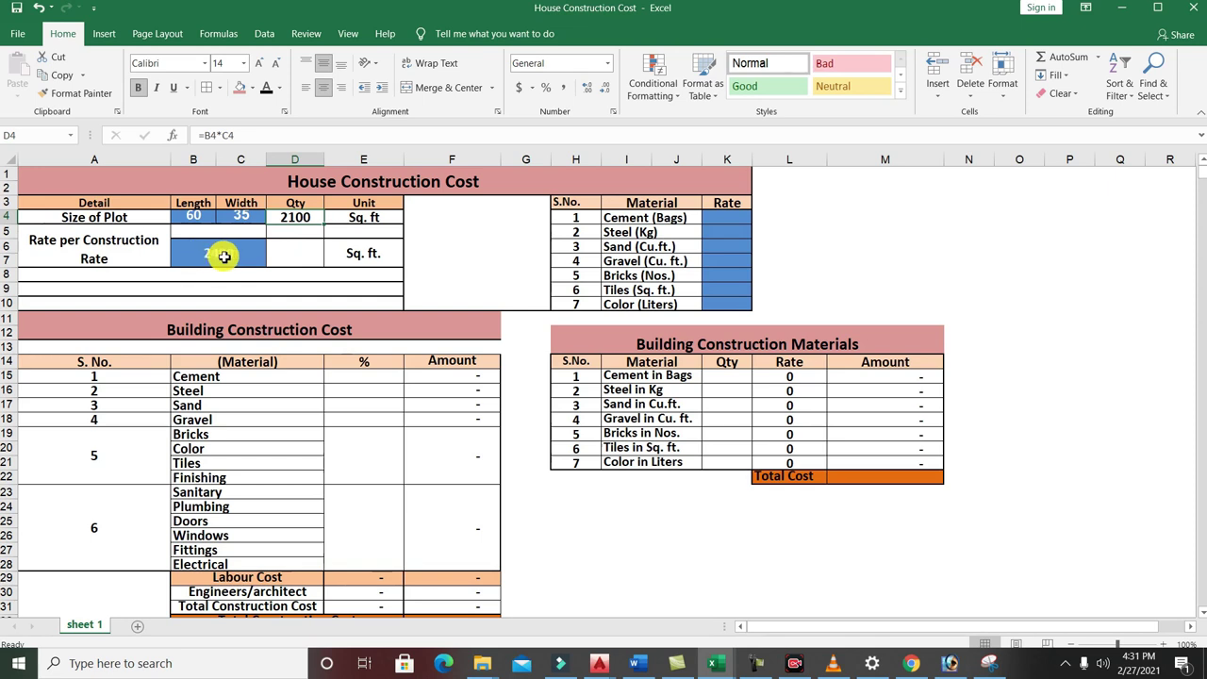
Delete the duplicated word 'Rate' so A5 reads 'Rate per Construction'
click(90, 254)
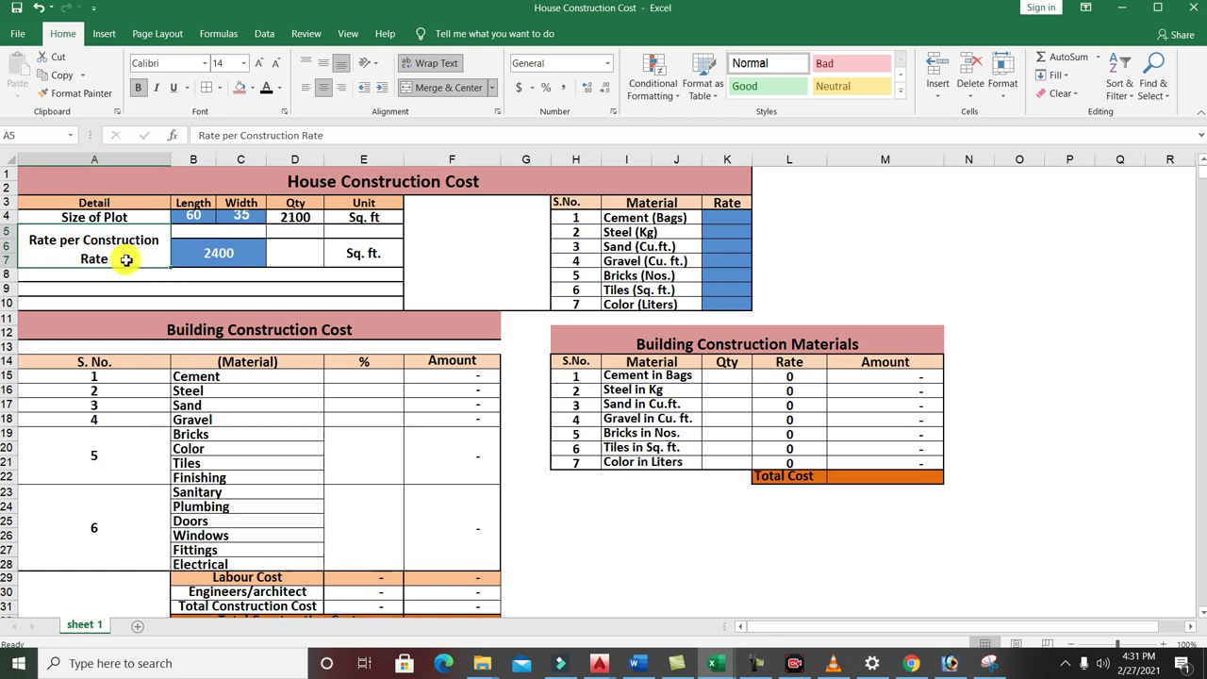
double_click(110, 261)
drag(110, 260, 60, 262)
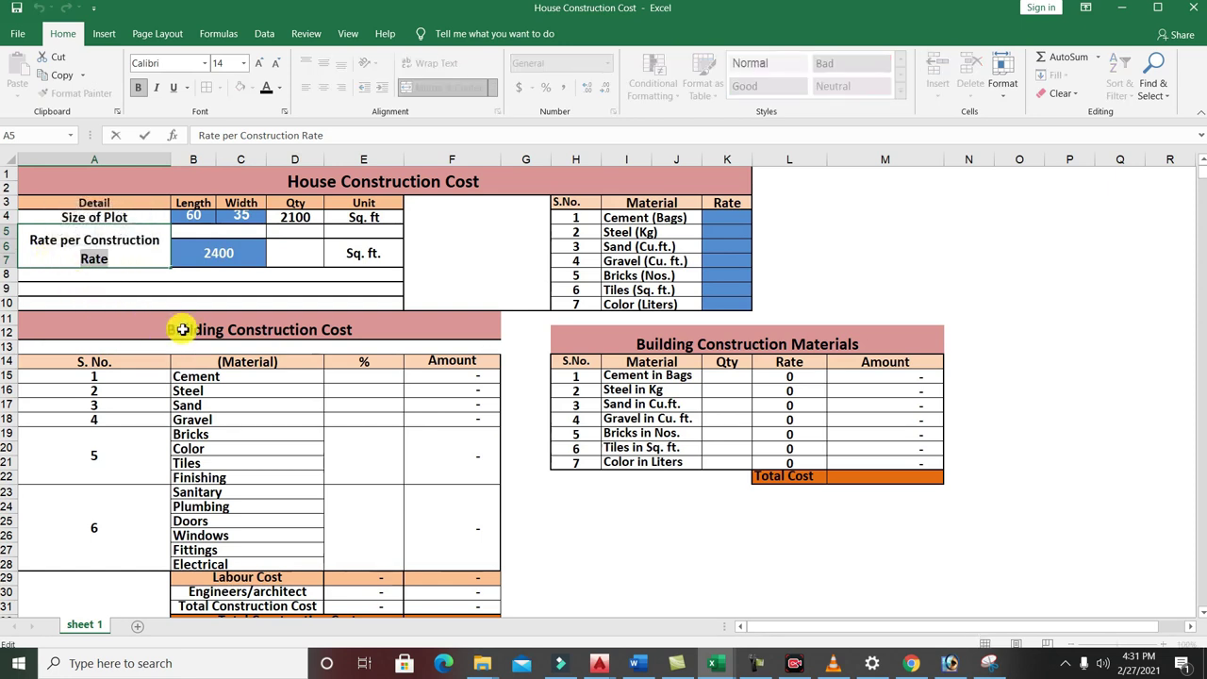
key(BackSpace)
click(275, 248)
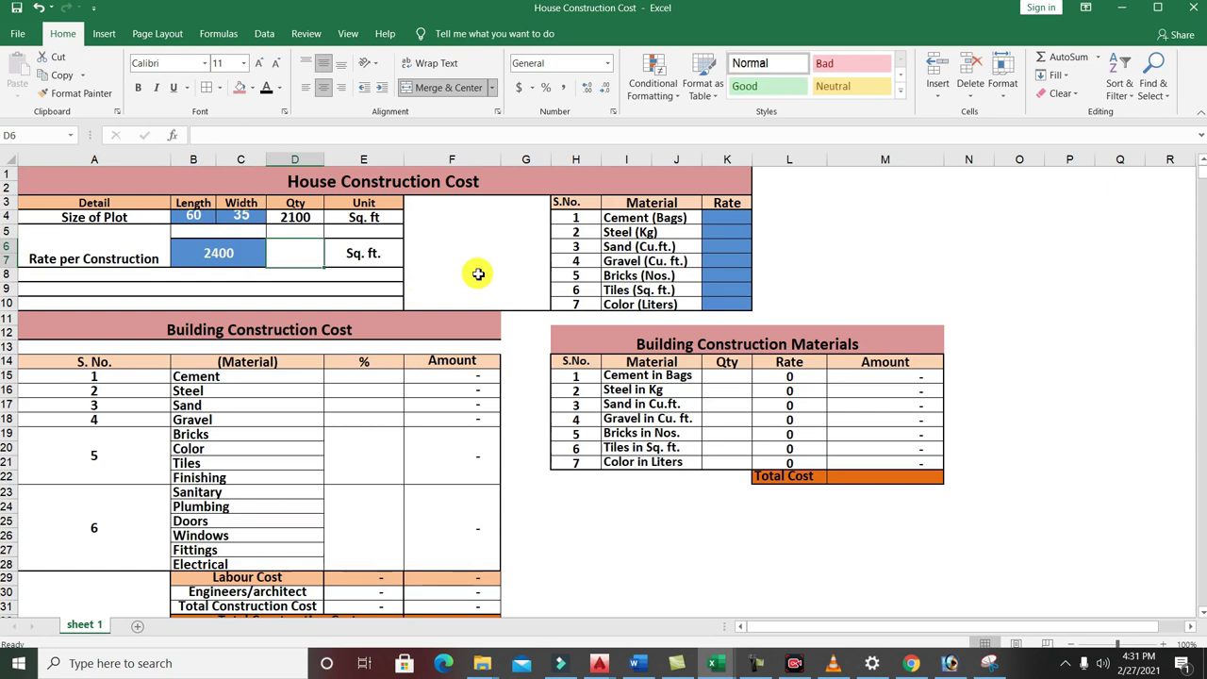
click(622, 535)
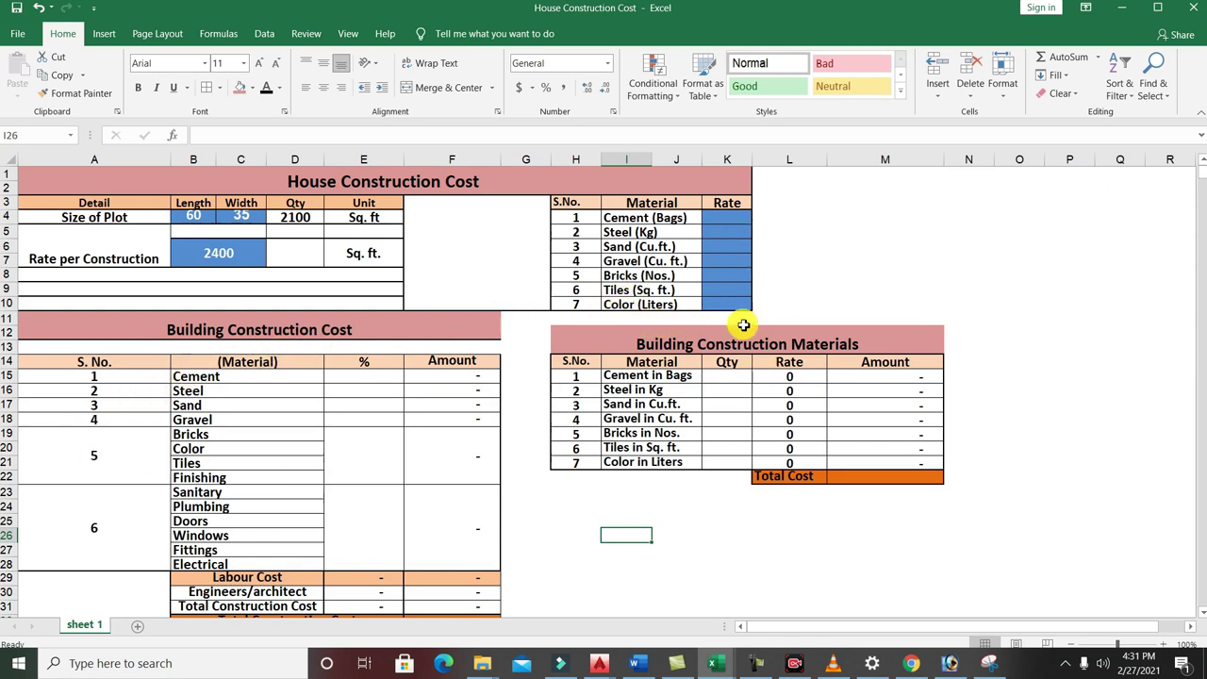
Enter rates of 570 for Cement and 105 for Steel in the Rate column
click(559, 205)
click(650, 203)
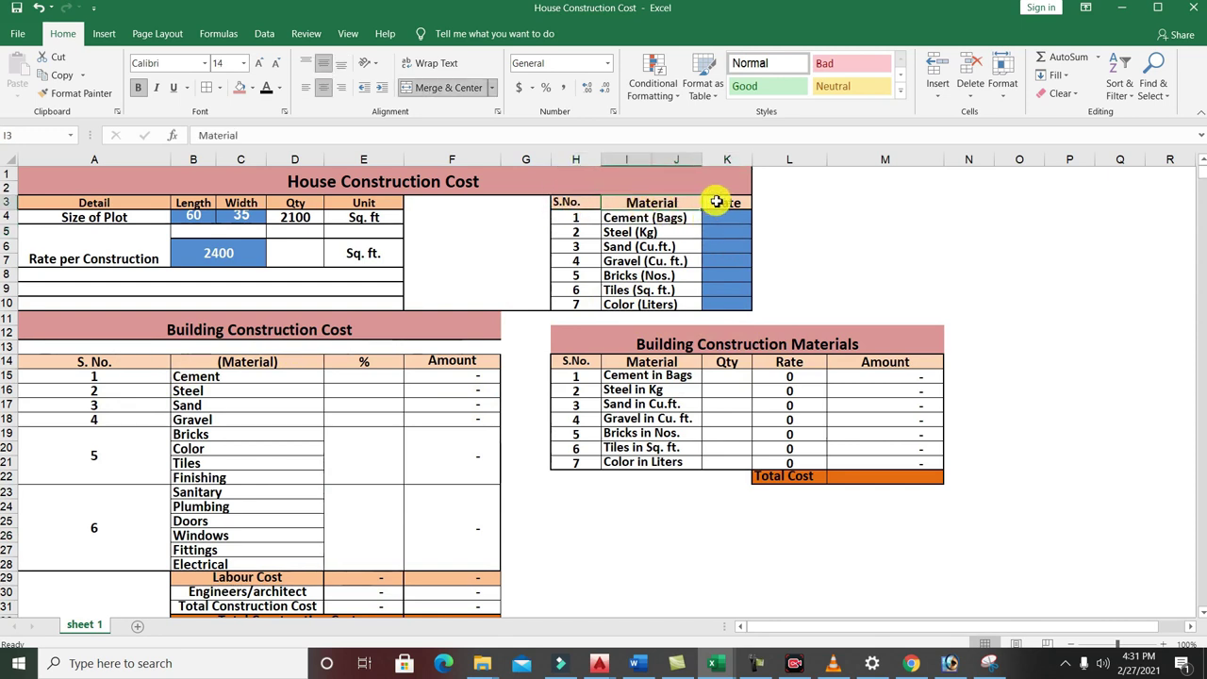
click(721, 203)
click(734, 218)
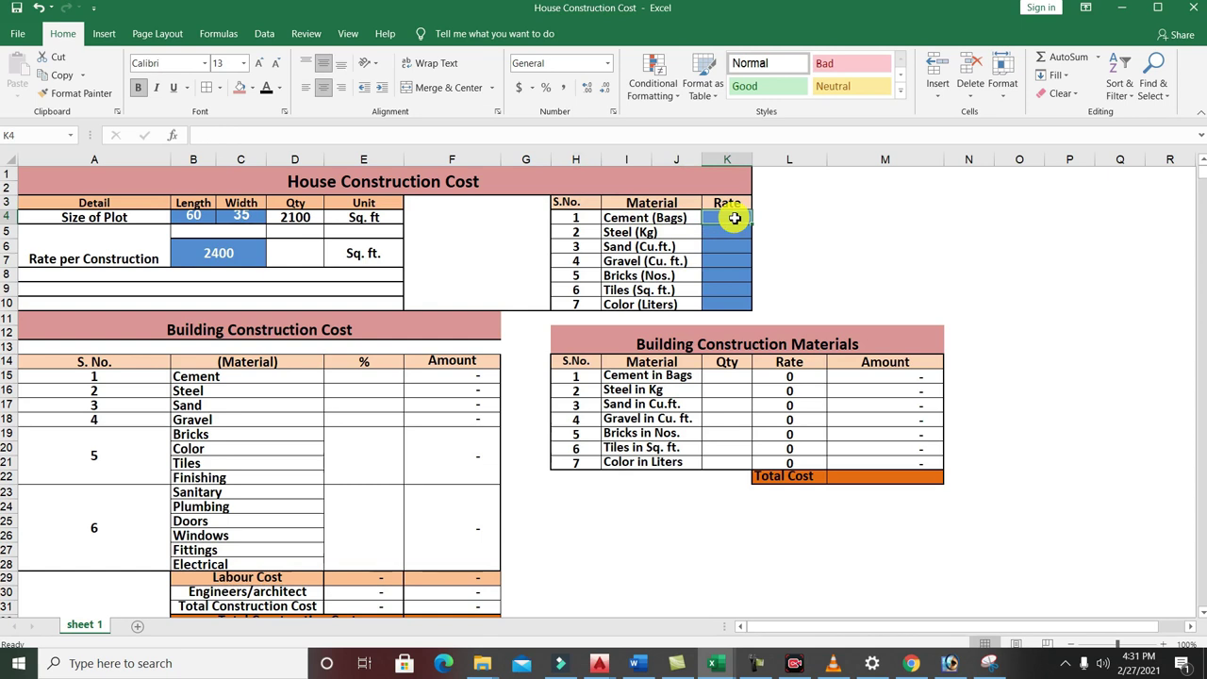
text(570)
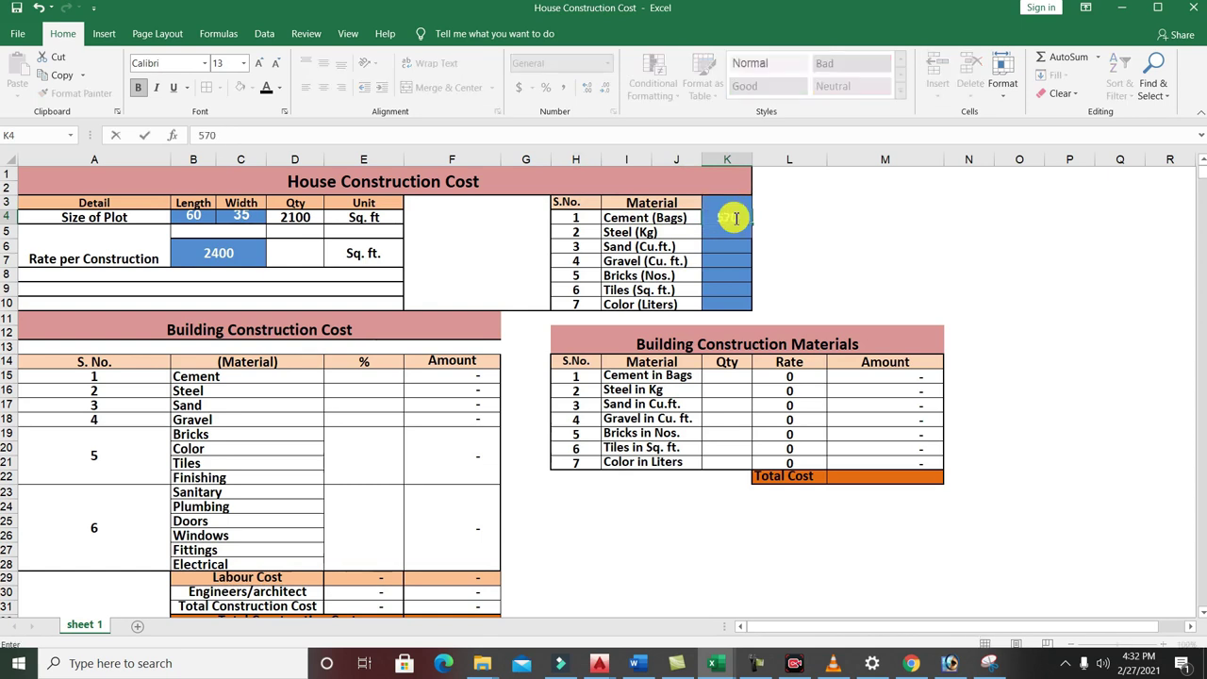
click(797, 246)
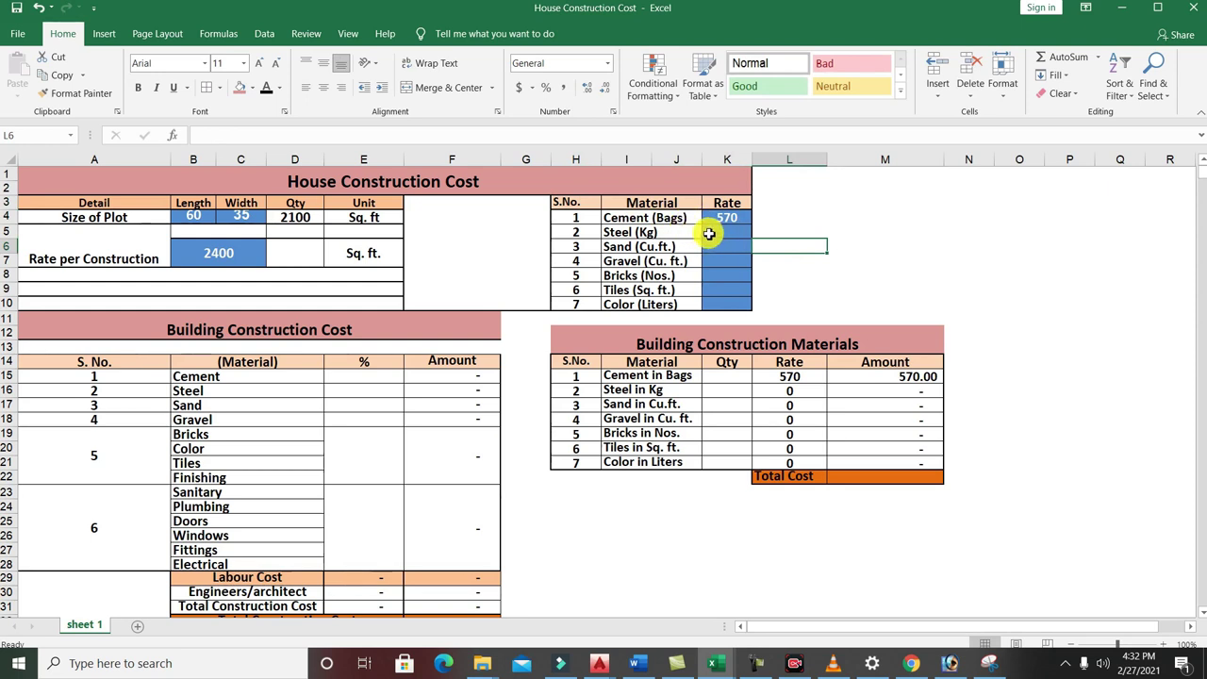
click(710, 233)
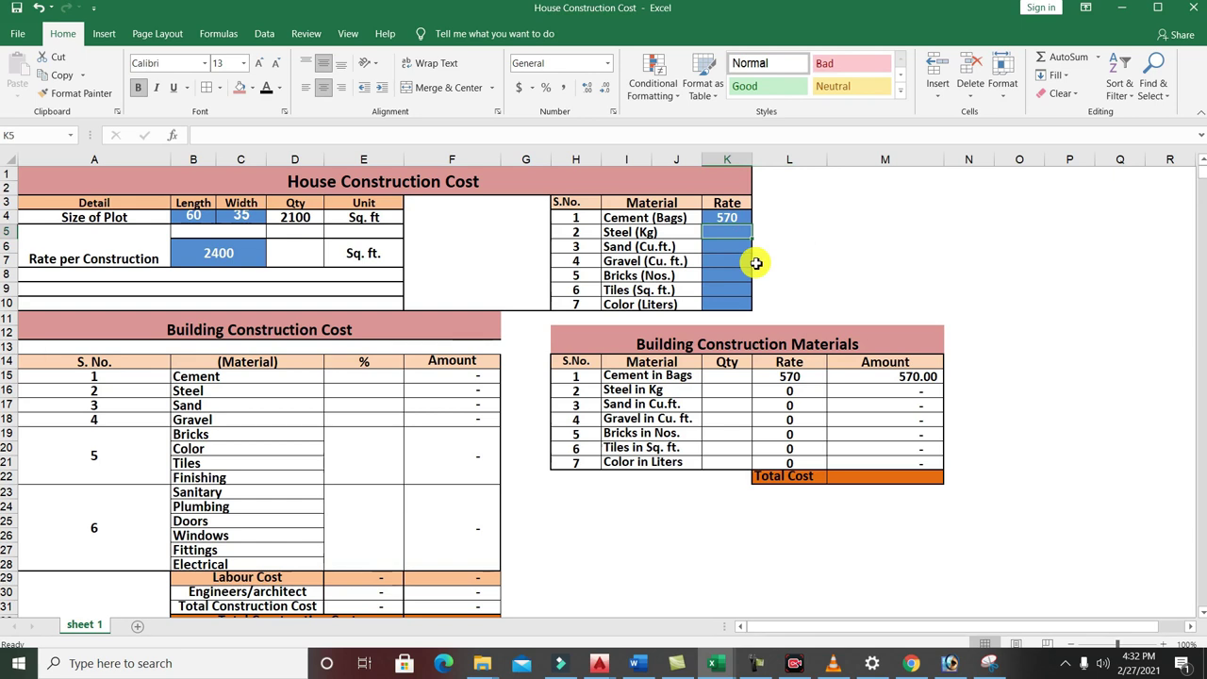
text(105)
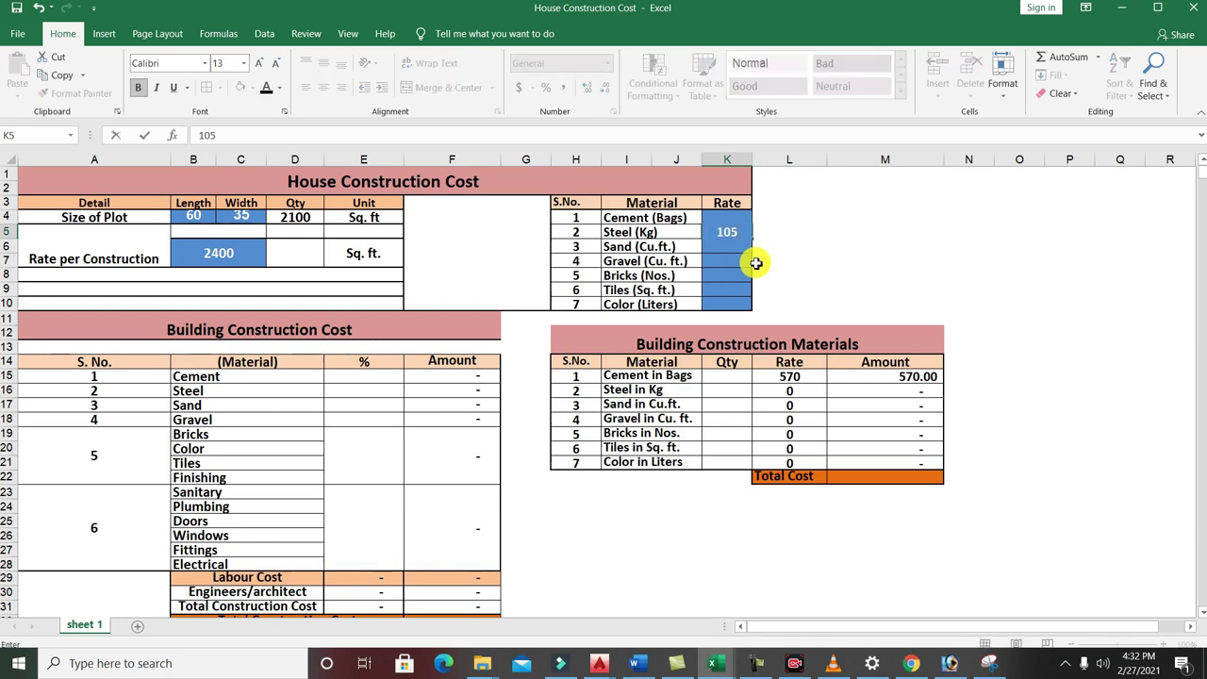
click(782, 230)
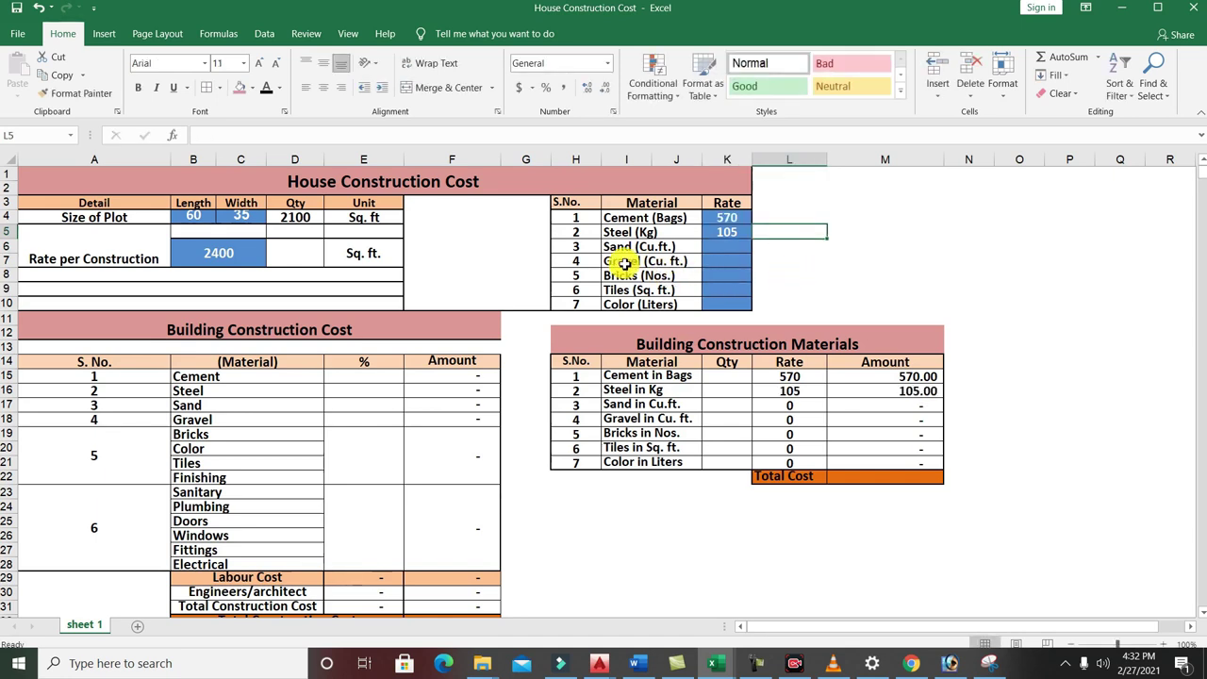
Enter rates for Sand 40, Gravel 45, Bricks 12, Tiles 70 and Color 450
click(736, 246)
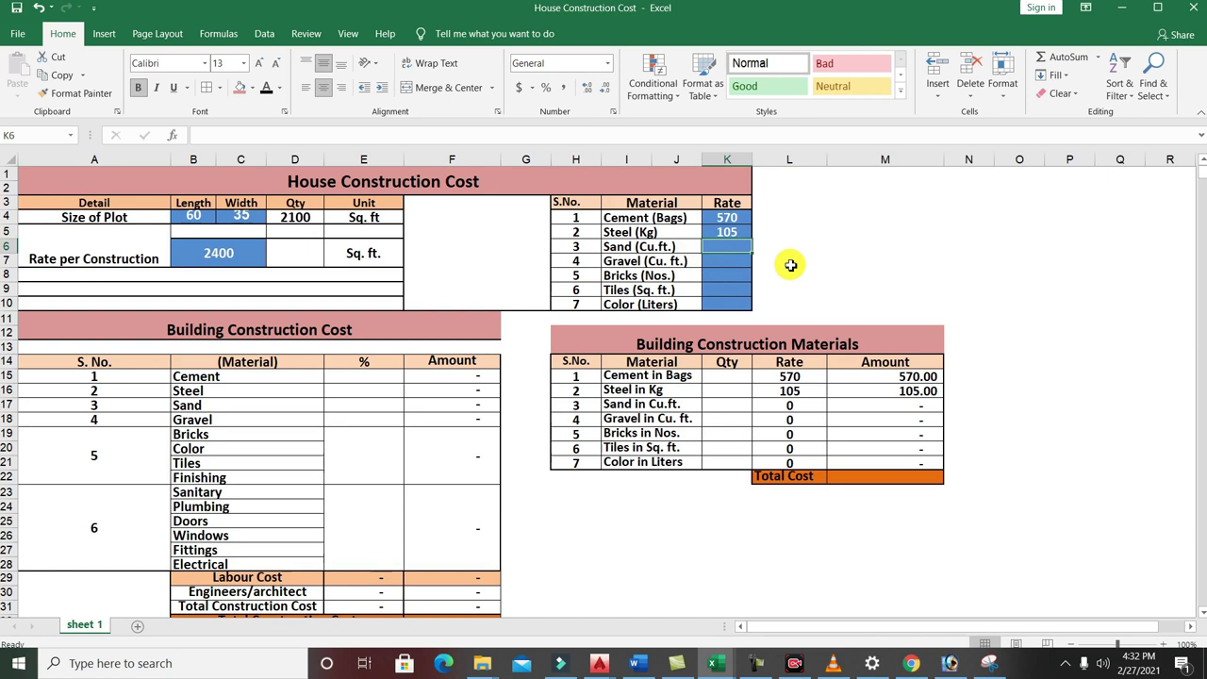
text(40)
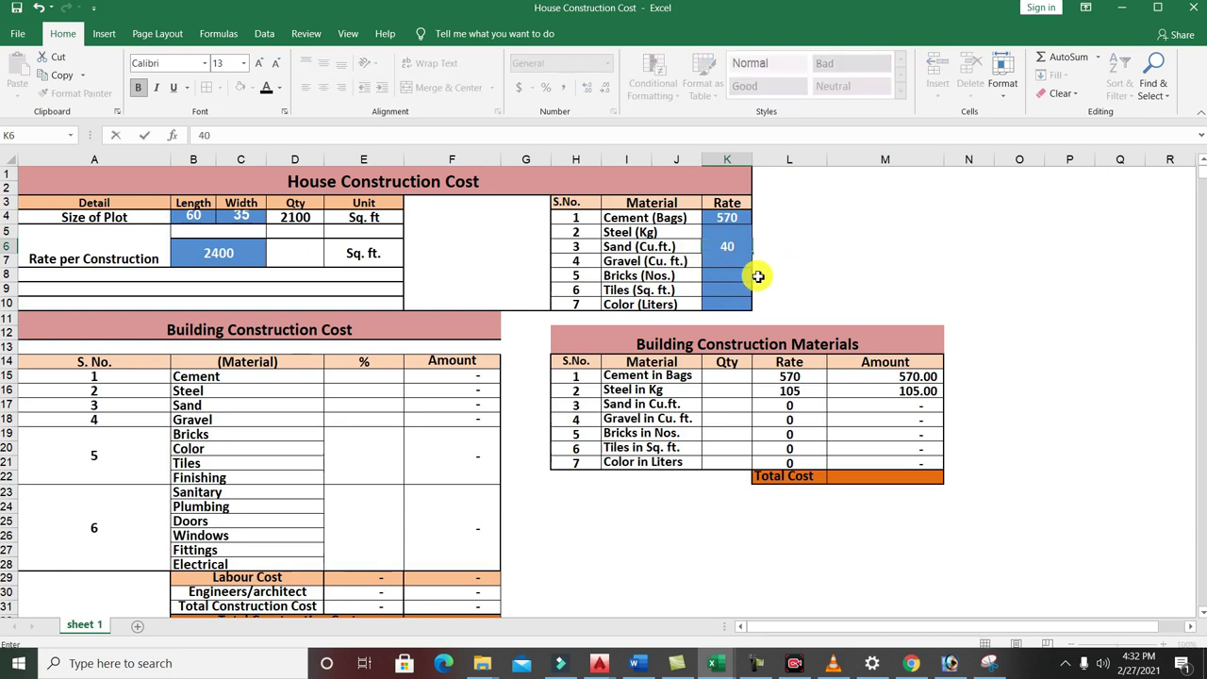
click(734, 258)
key(Return)
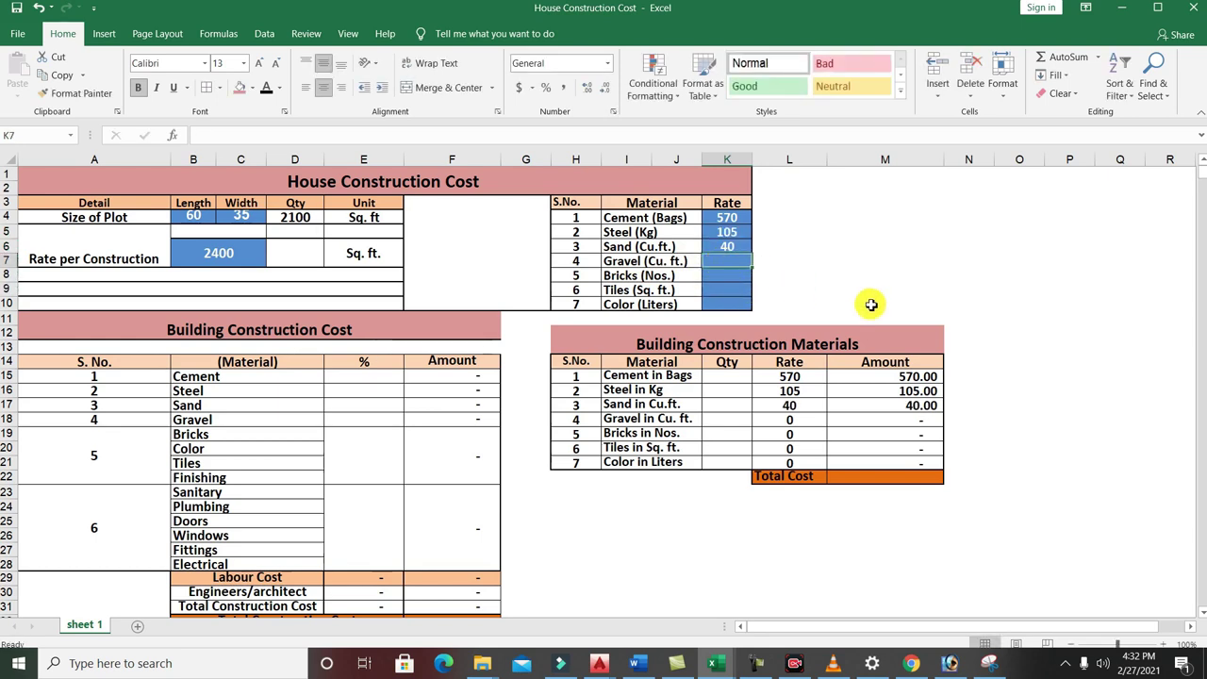
text(45)
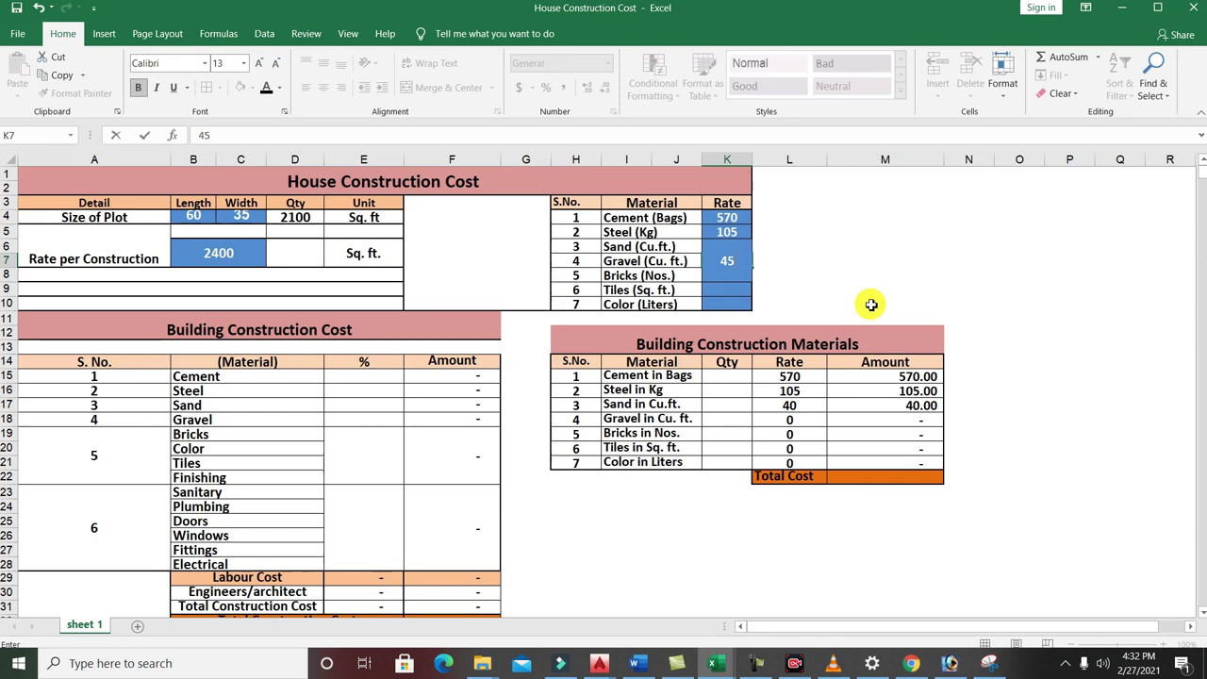
key(Return)
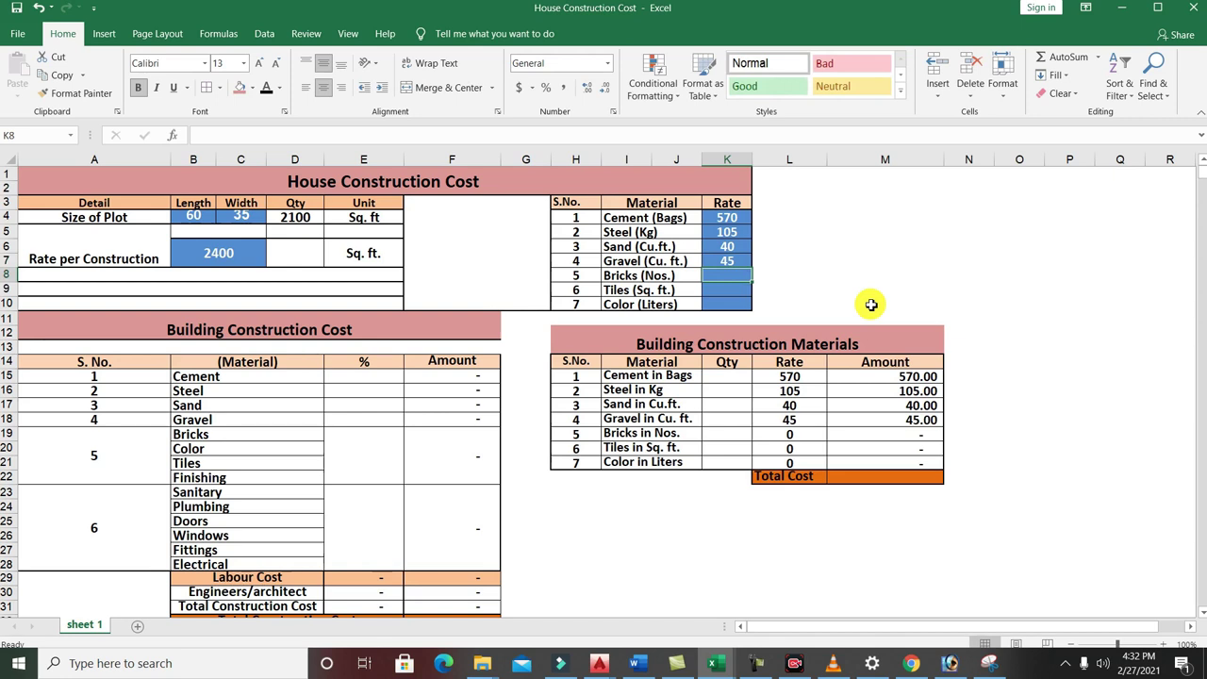
text(12)
key(Return)
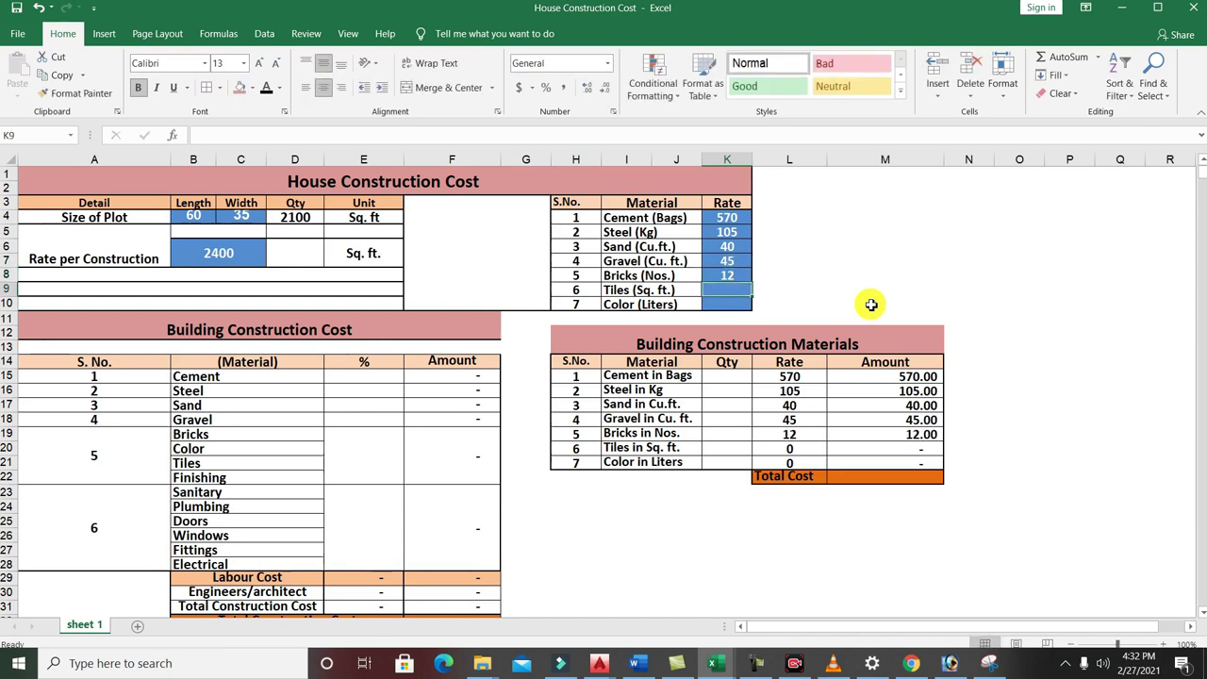
text(70)
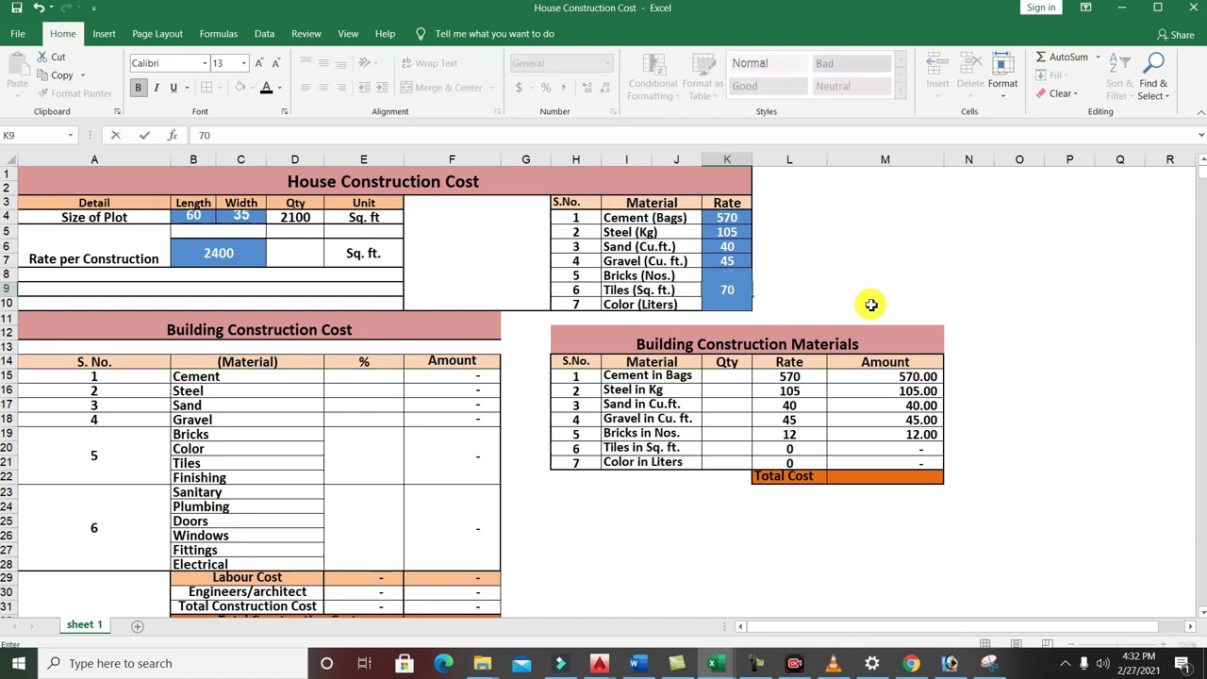
key(Return)
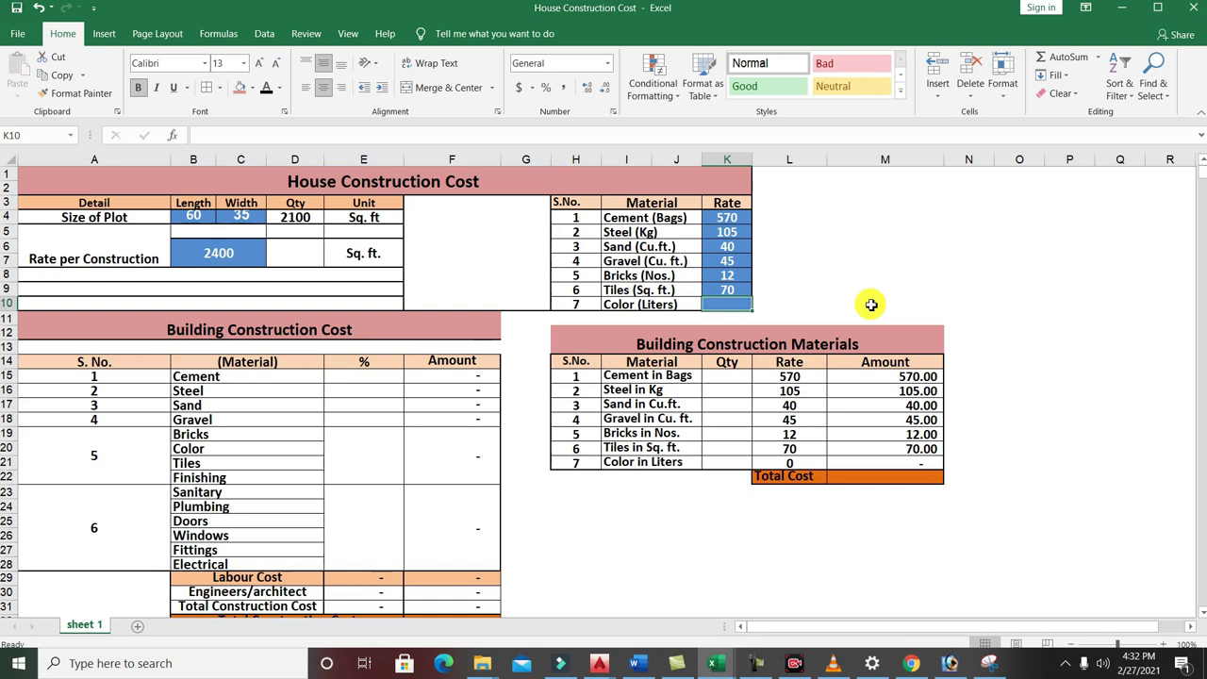
text(450)
key(Return)
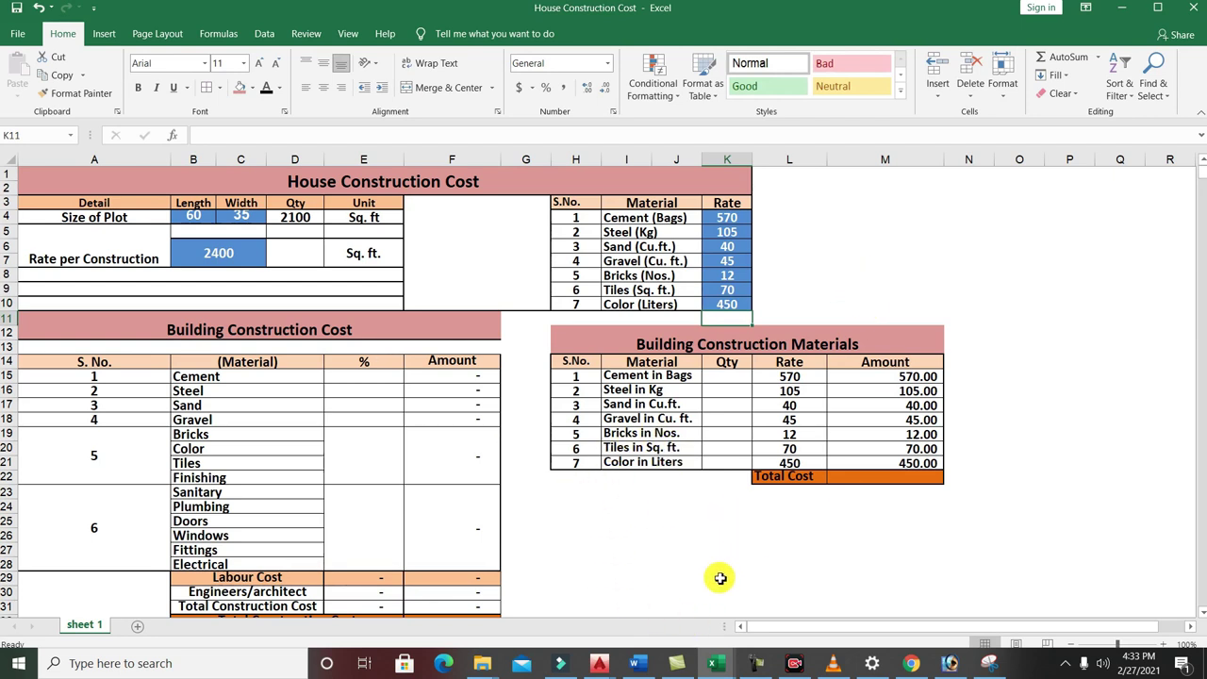
click(630, 343)
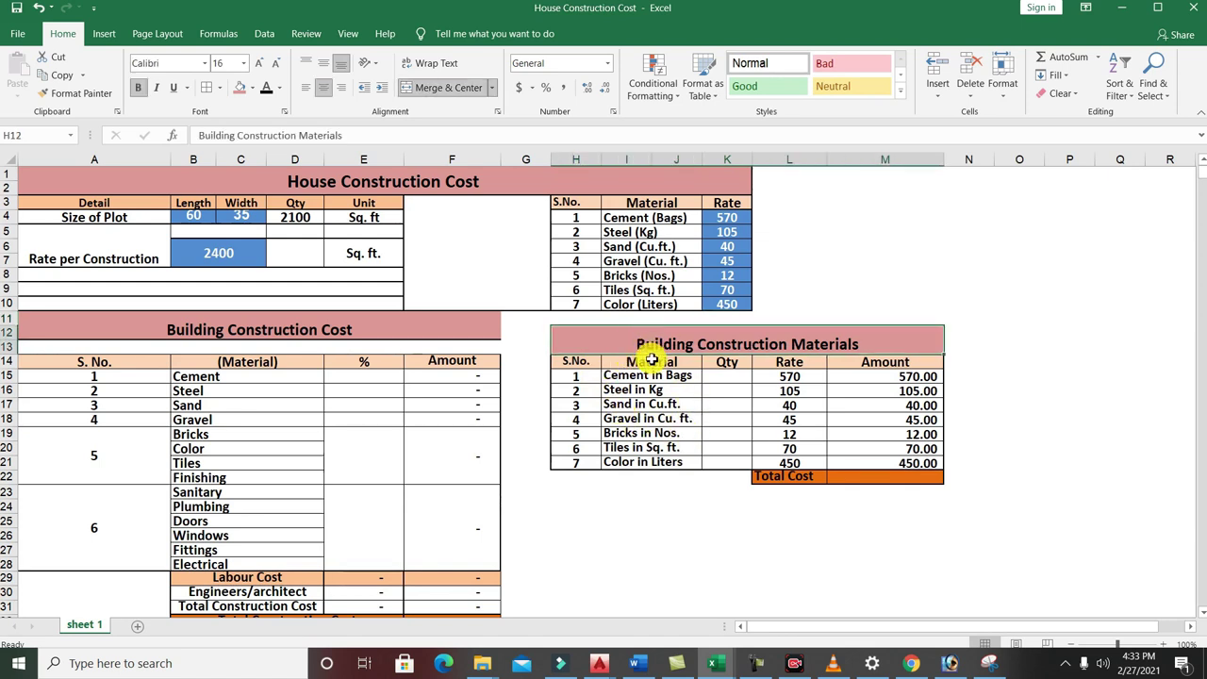
click(649, 363)
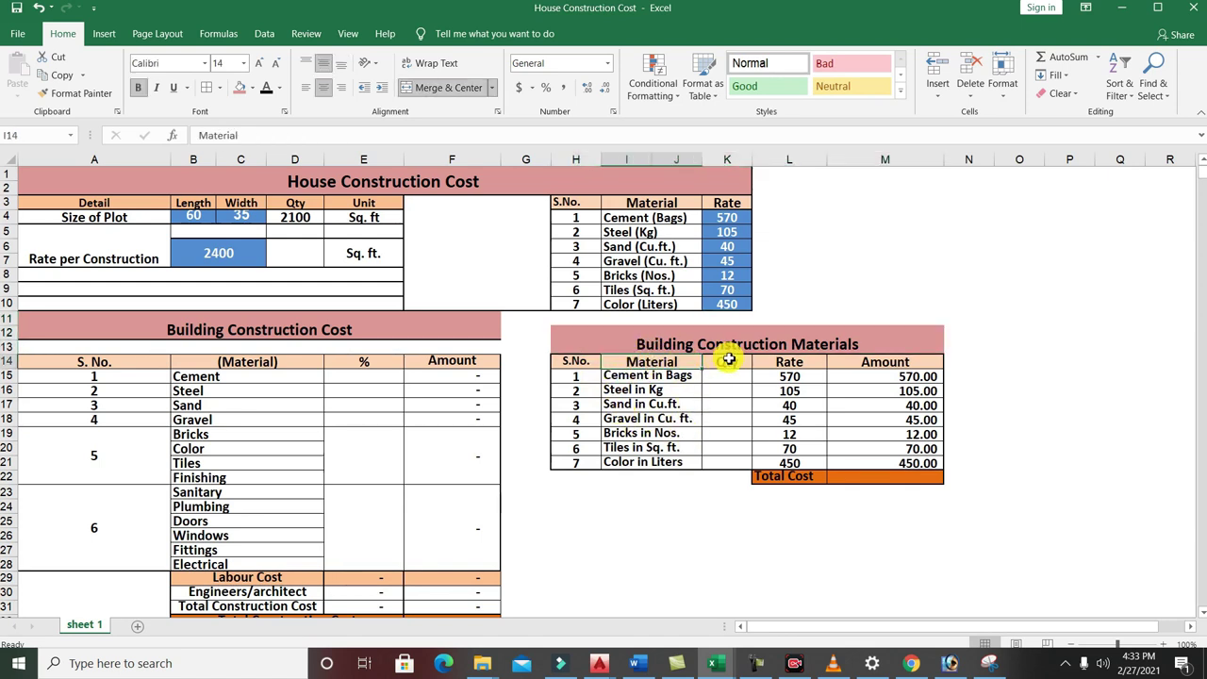
click(788, 364)
click(862, 360)
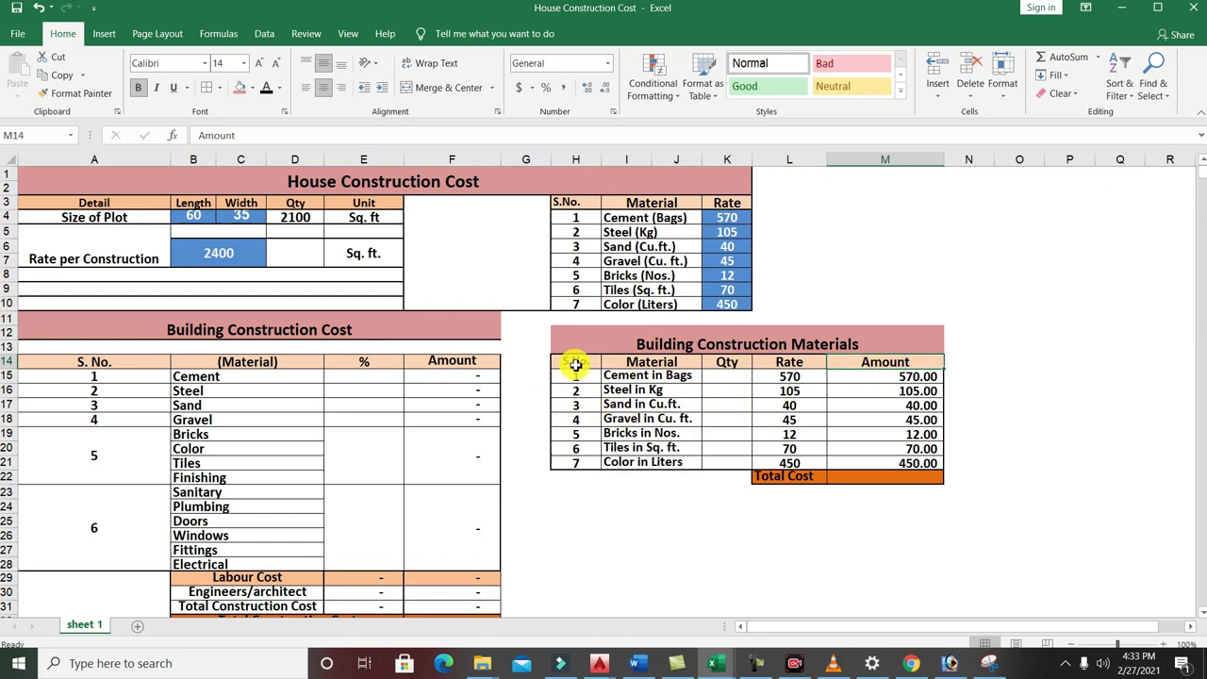
click(626, 375)
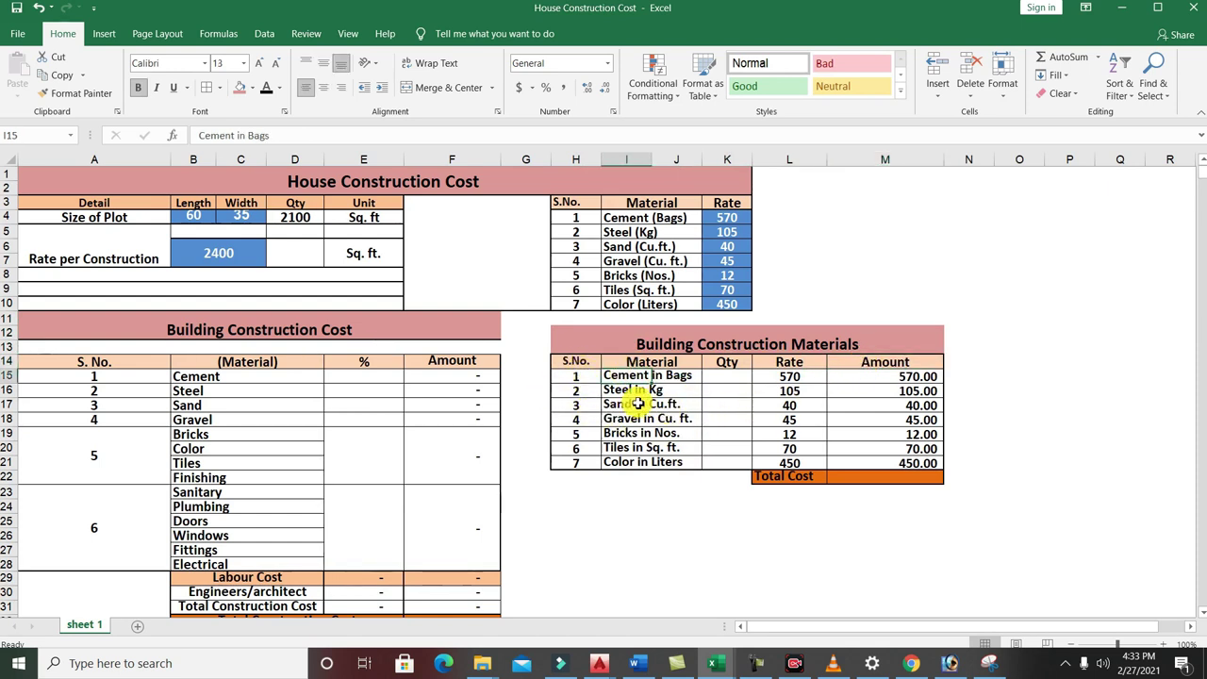
click(630, 389)
click(640, 405)
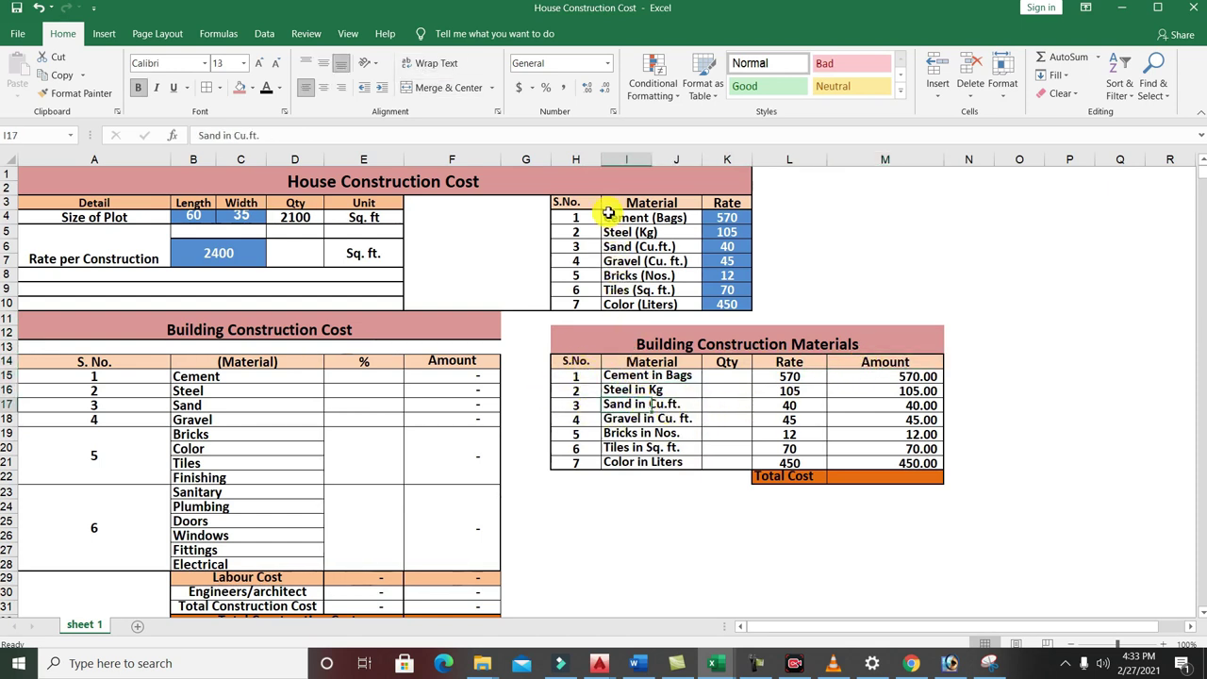
drag(612, 216, 622, 304)
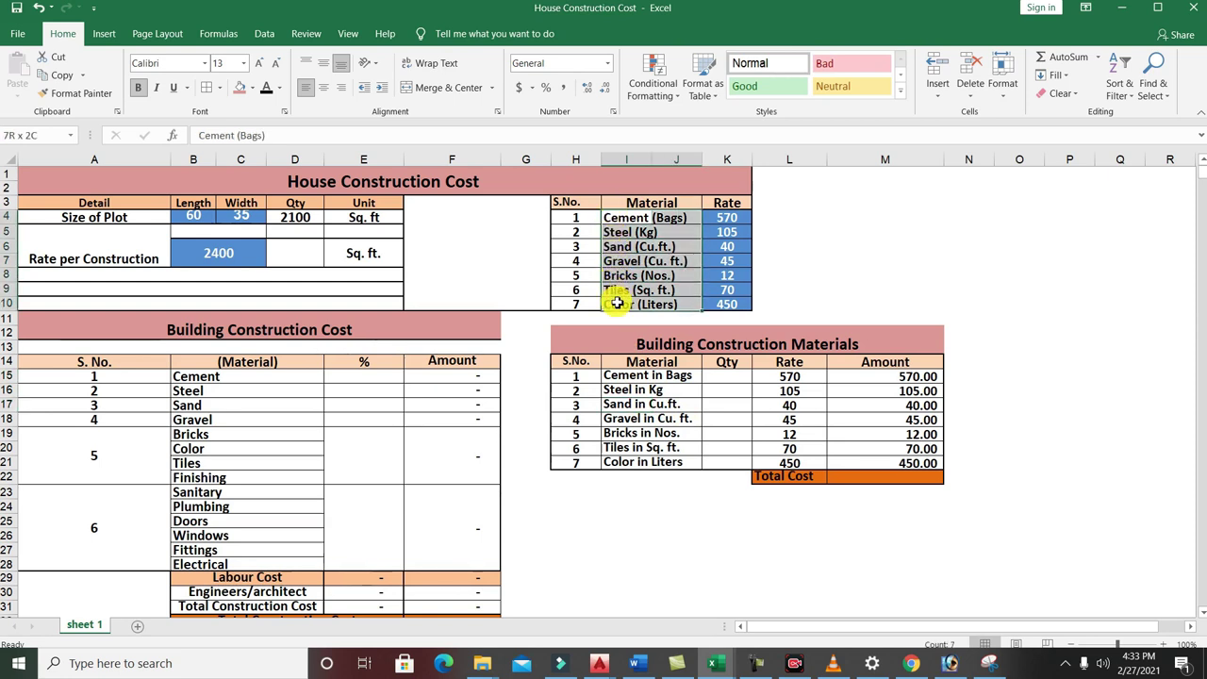
drag(614, 377, 625, 461)
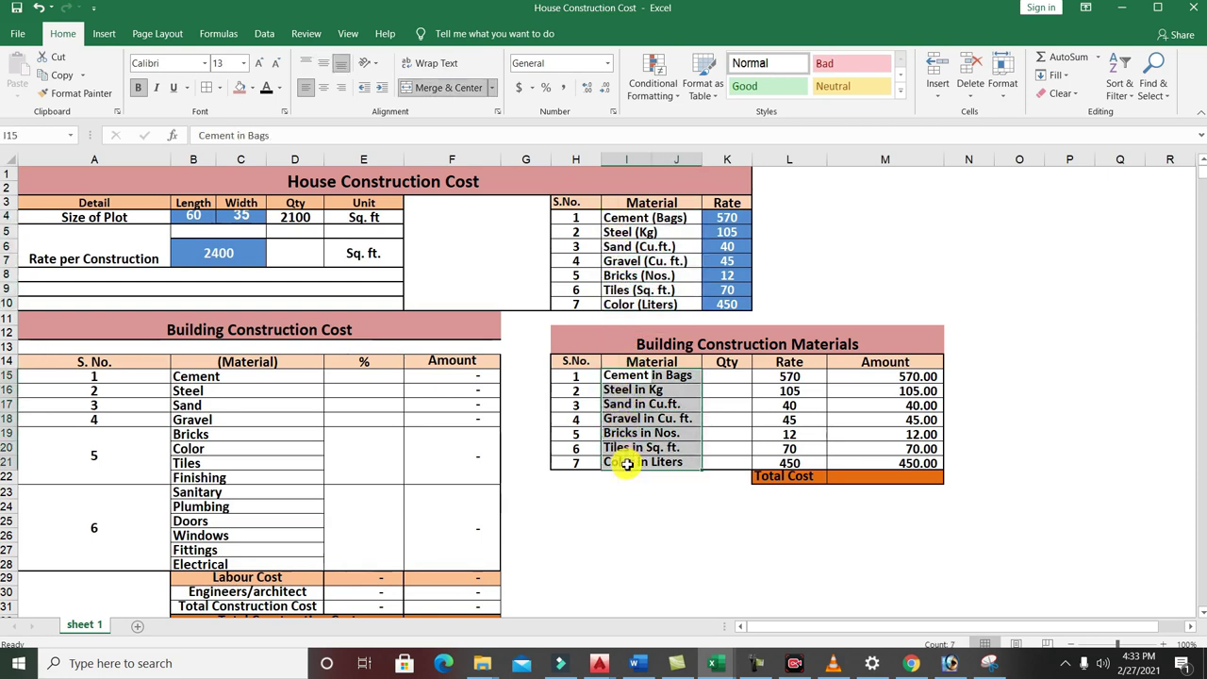
click(779, 418)
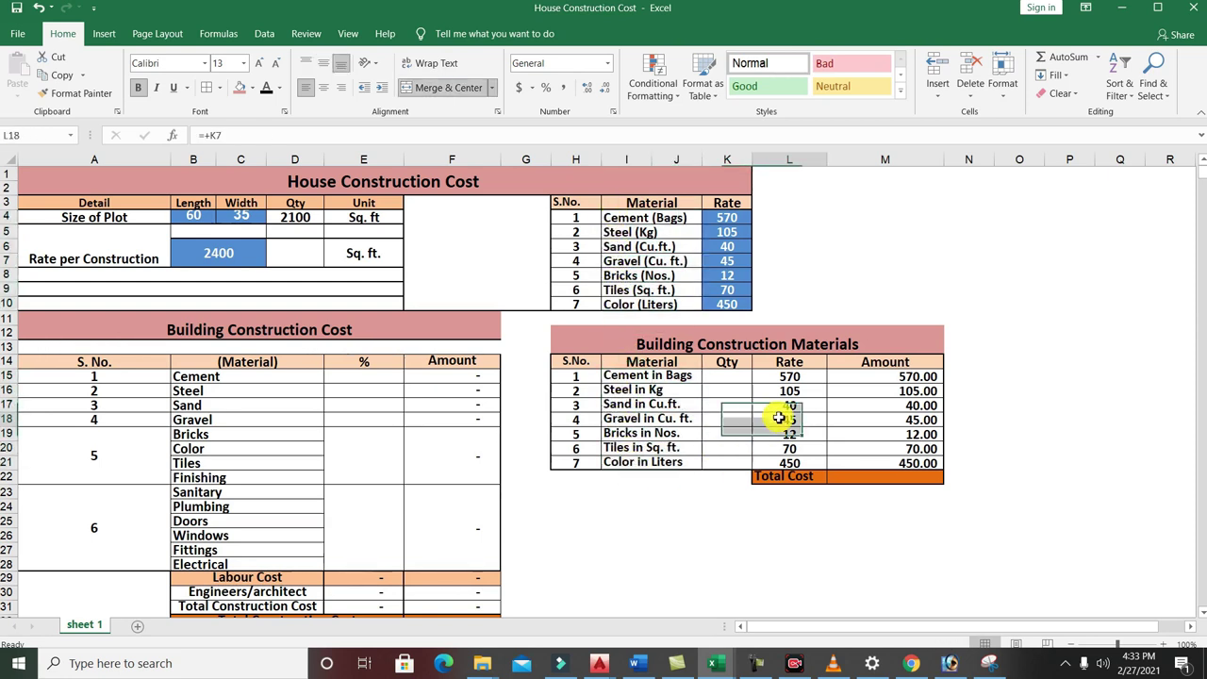
click(714, 378)
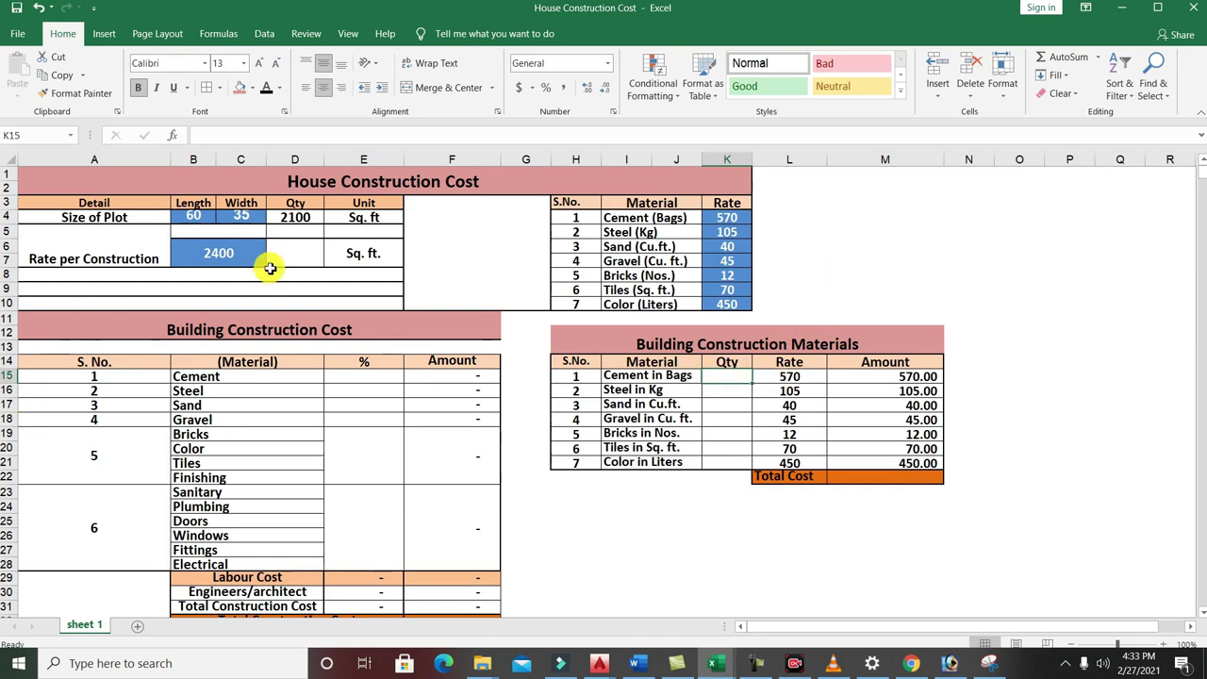
click(241, 216)
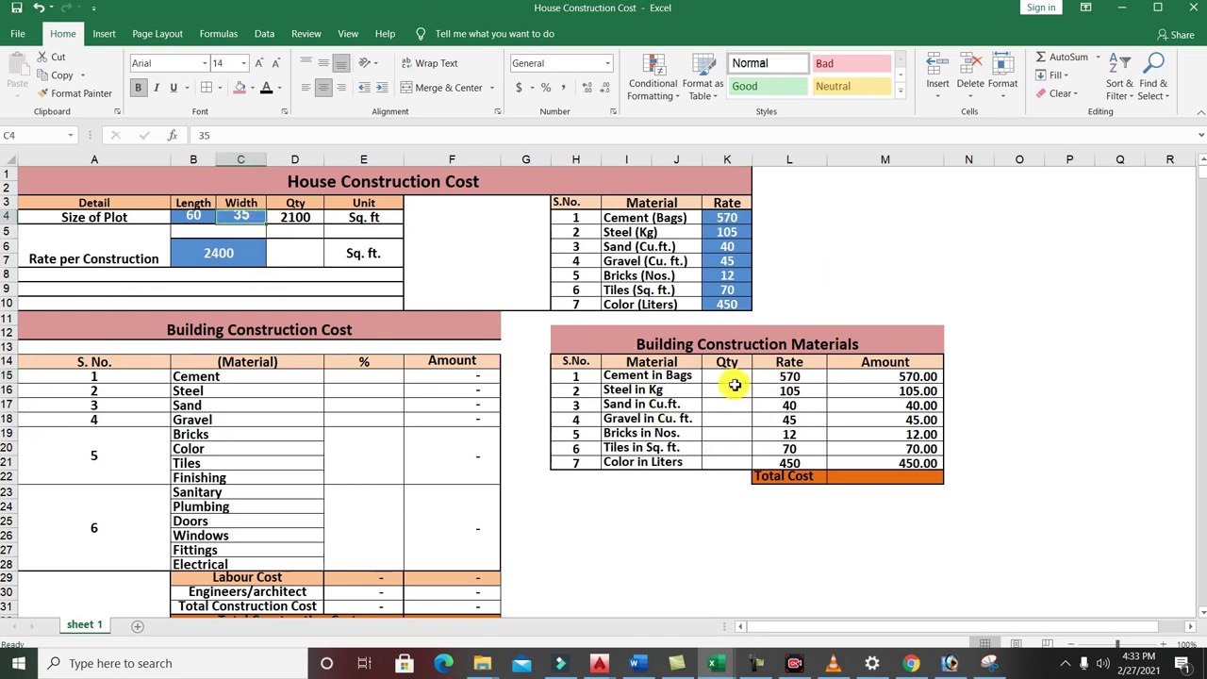
click(724, 375)
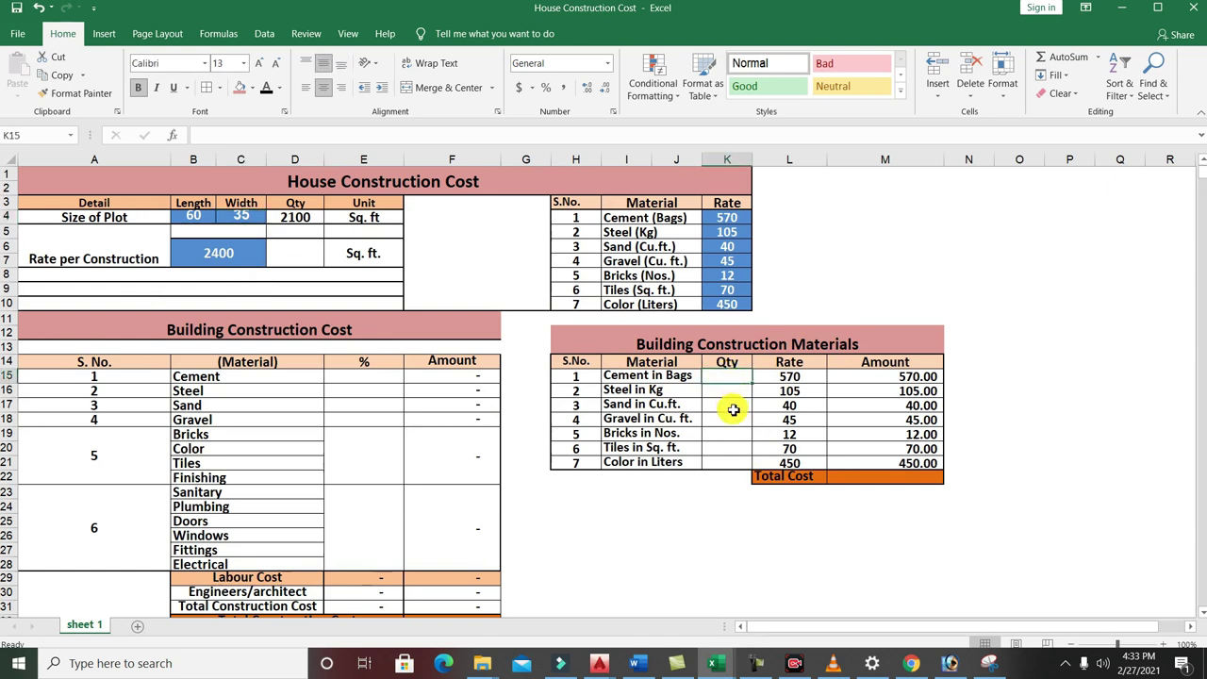
click(928, 257)
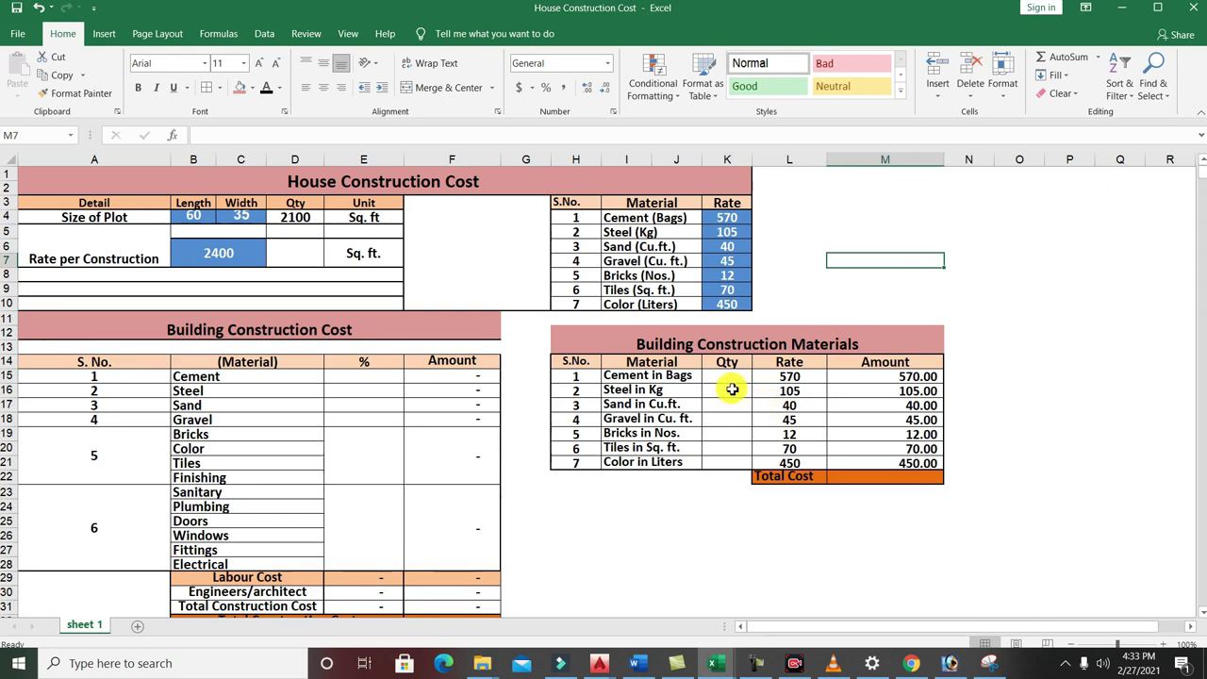
click(732, 389)
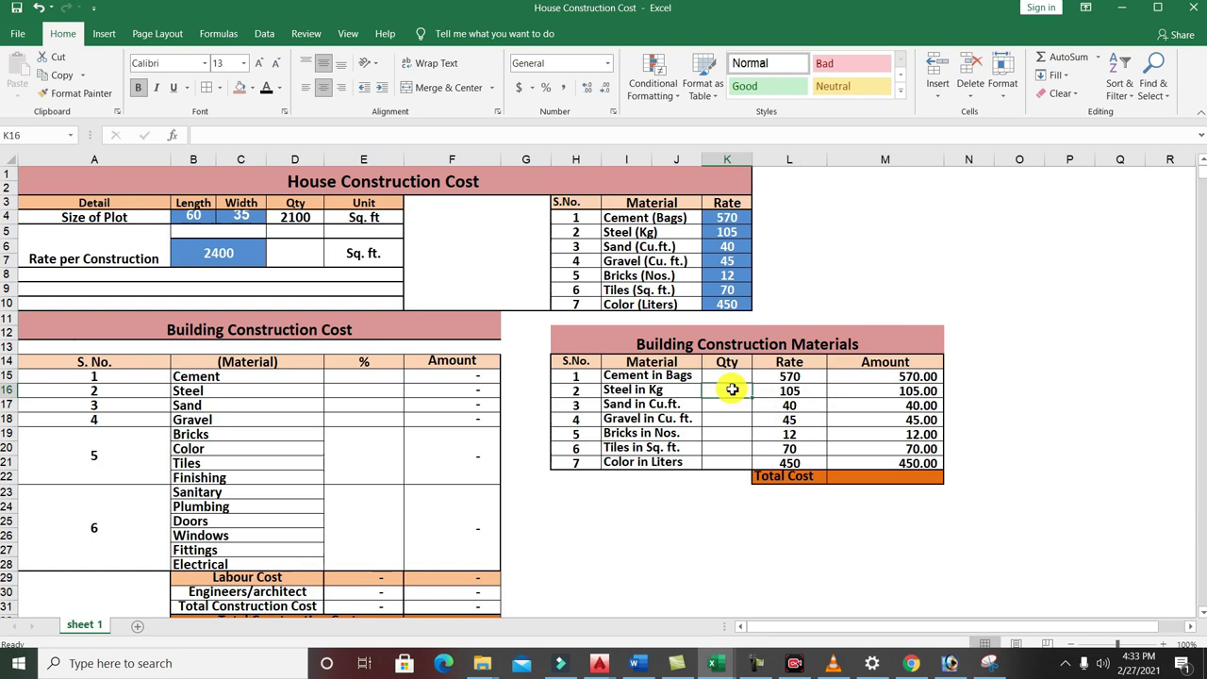
click(861, 276)
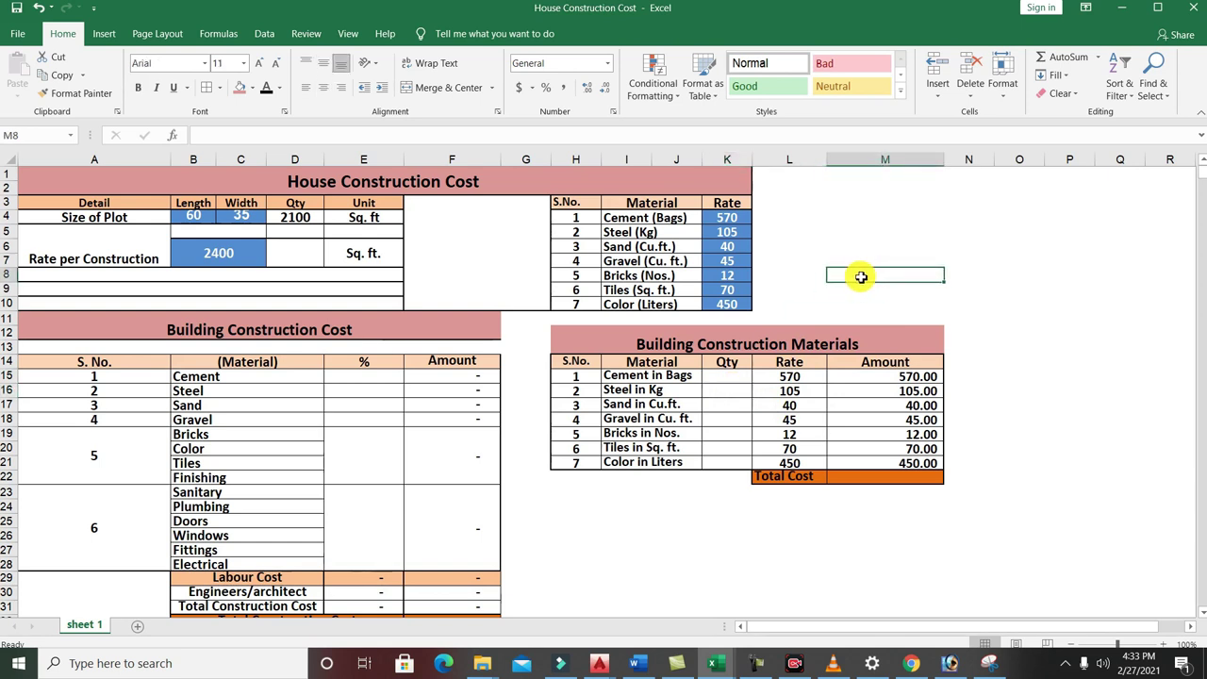
Enter =D4*3.5 in M8 to compute 7350 from the plot area
text(=)
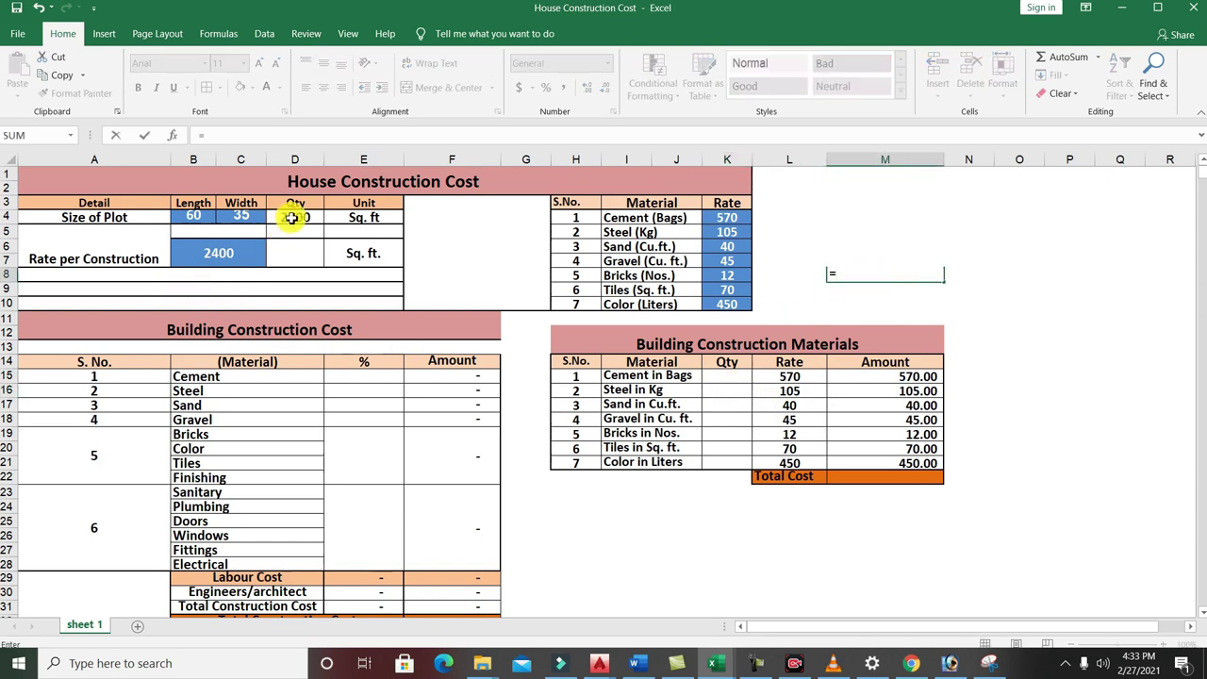
click(294, 218)
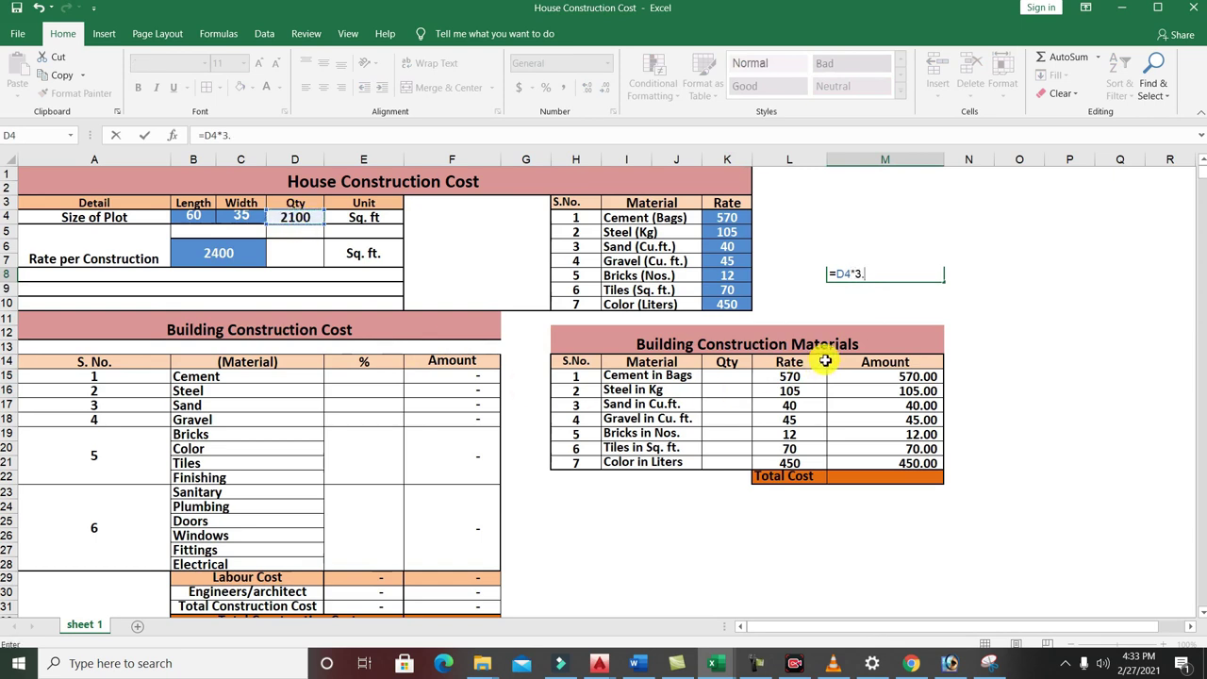
key(Return)
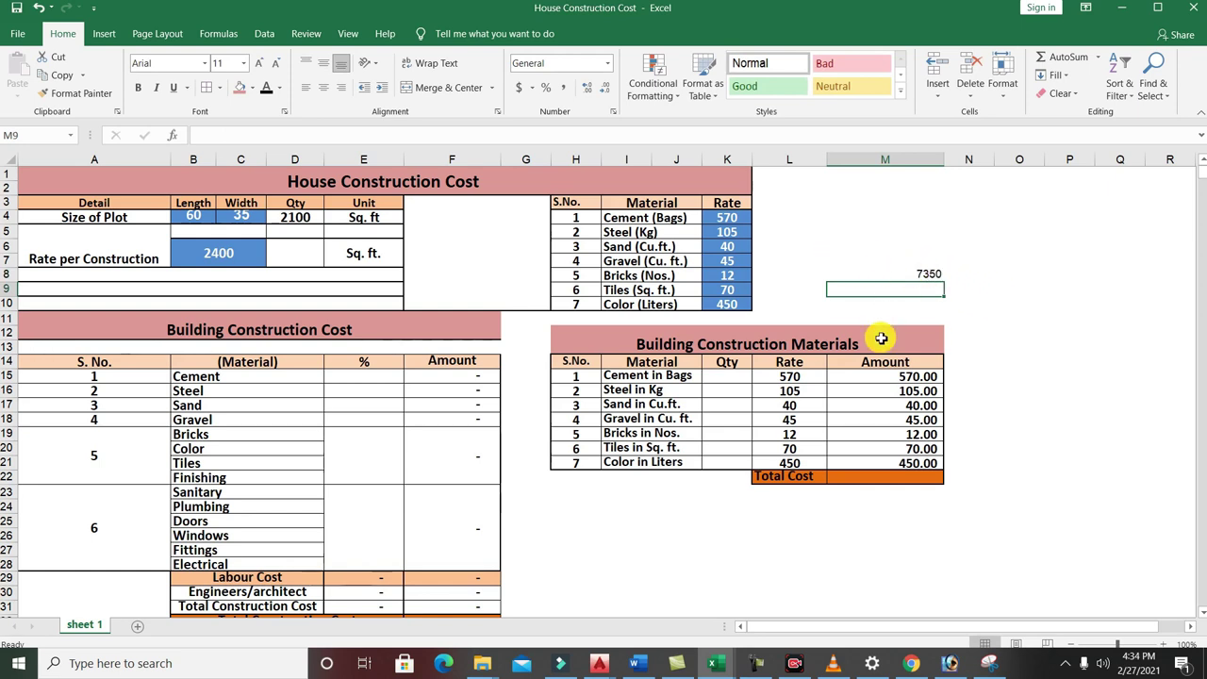
click(727, 390)
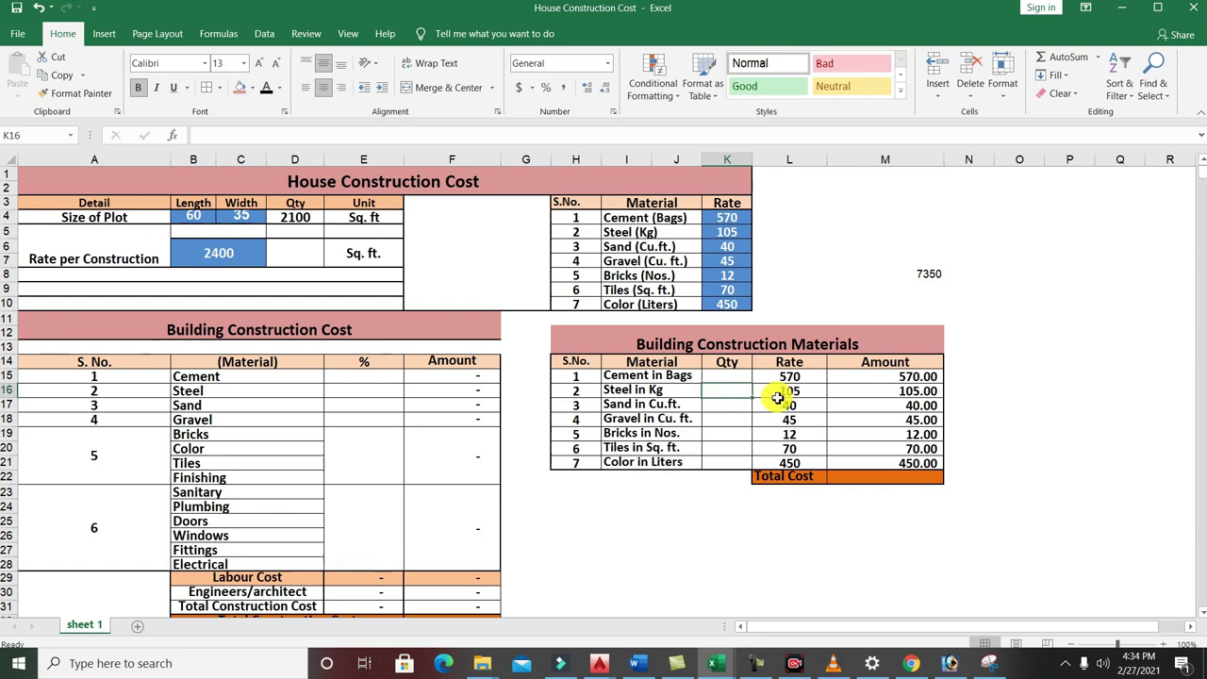
Enter 7350 as the Steel quantity in K16, giving an amount of 771,750.00
text(7)
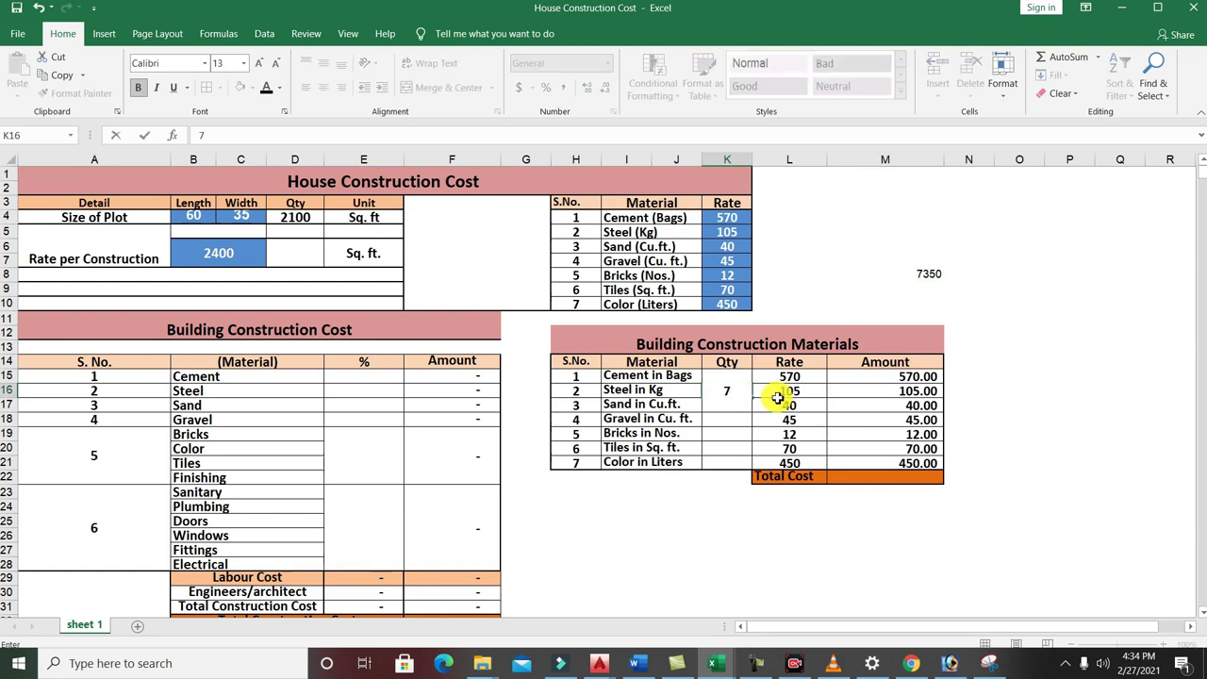
text(350)
click(1099, 424)
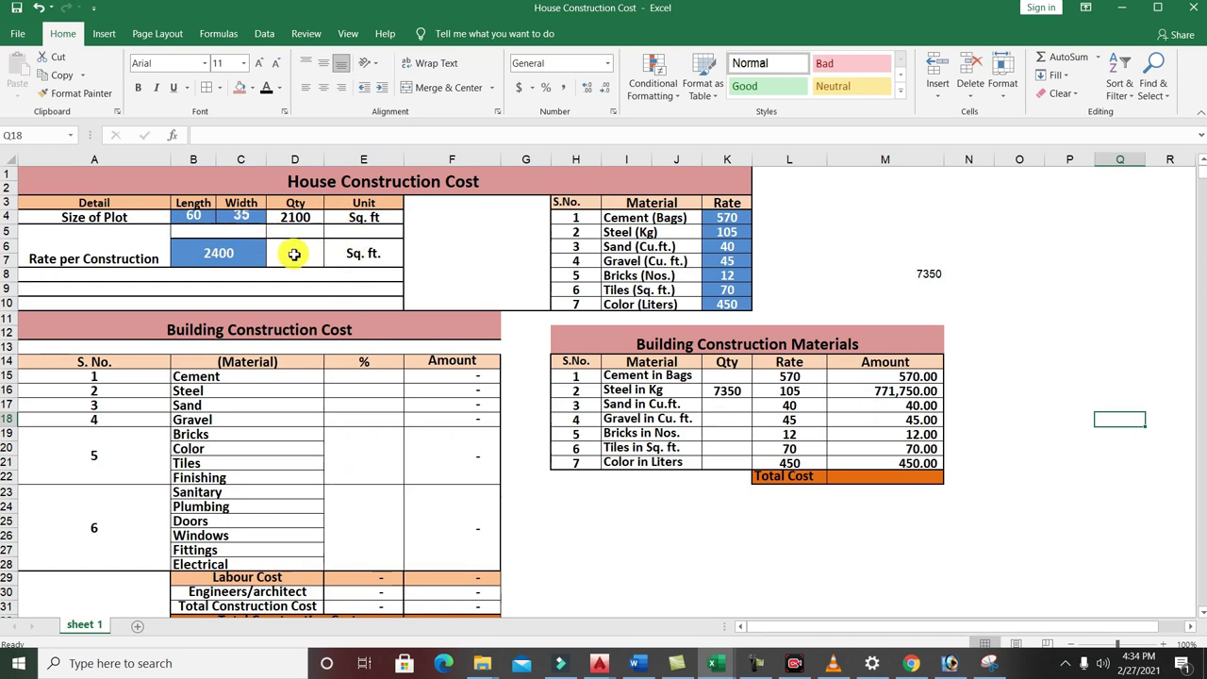
click(303, 218)
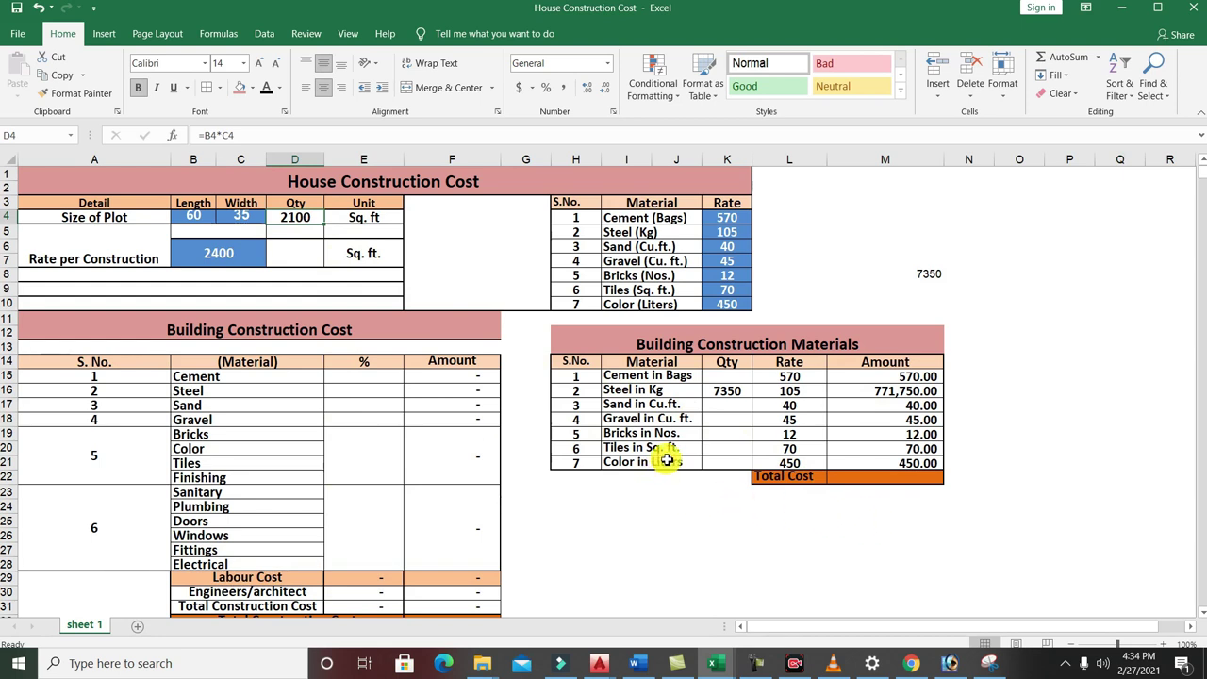
click(726, 377)
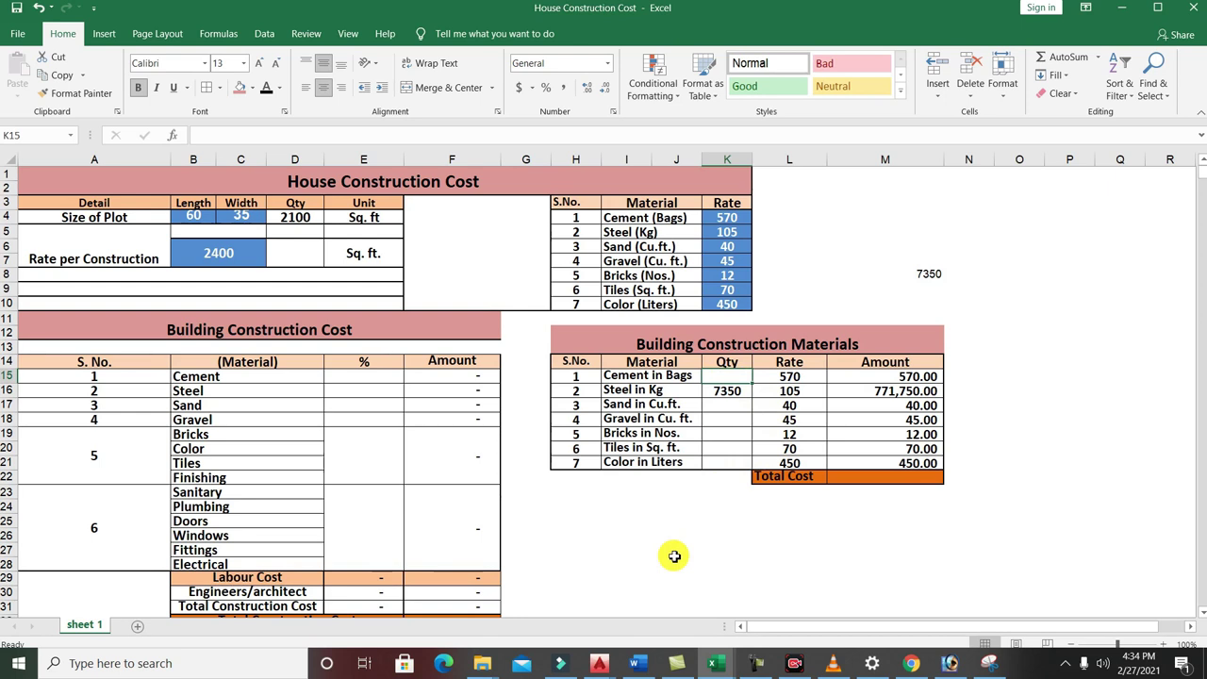
Enter 800 bags as the Cement quantity in K15, making its amount 456,000.00
key(ctrl+z)
text(18)
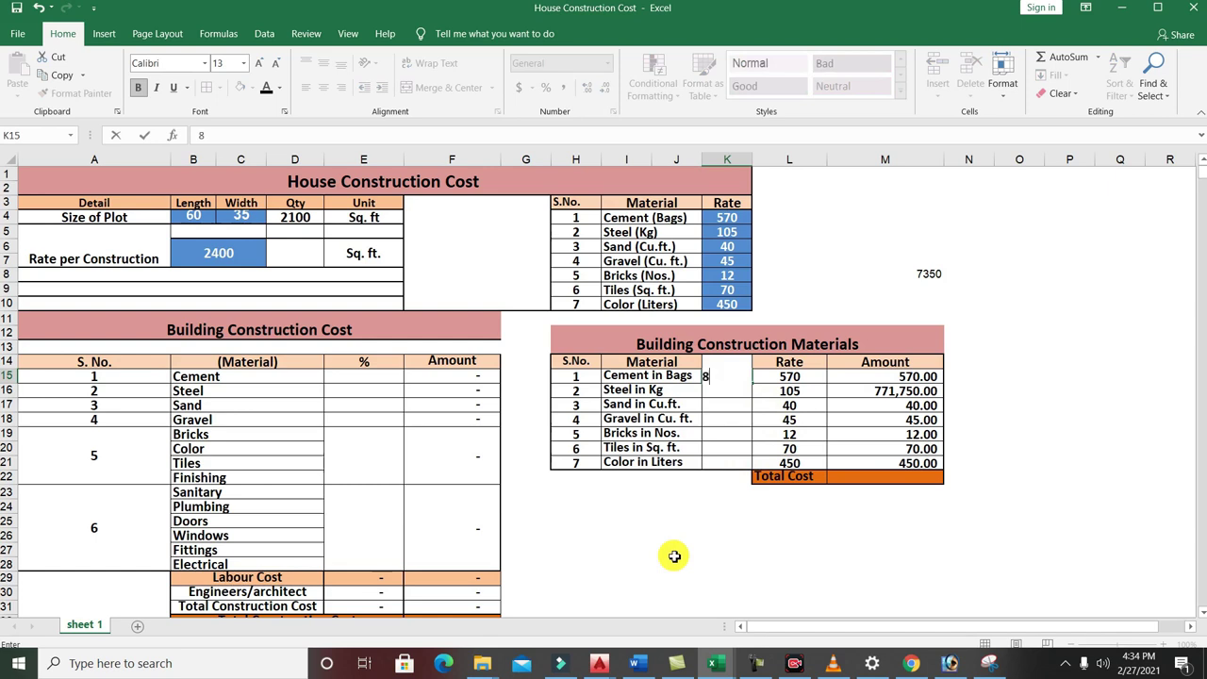
click(990, 452)
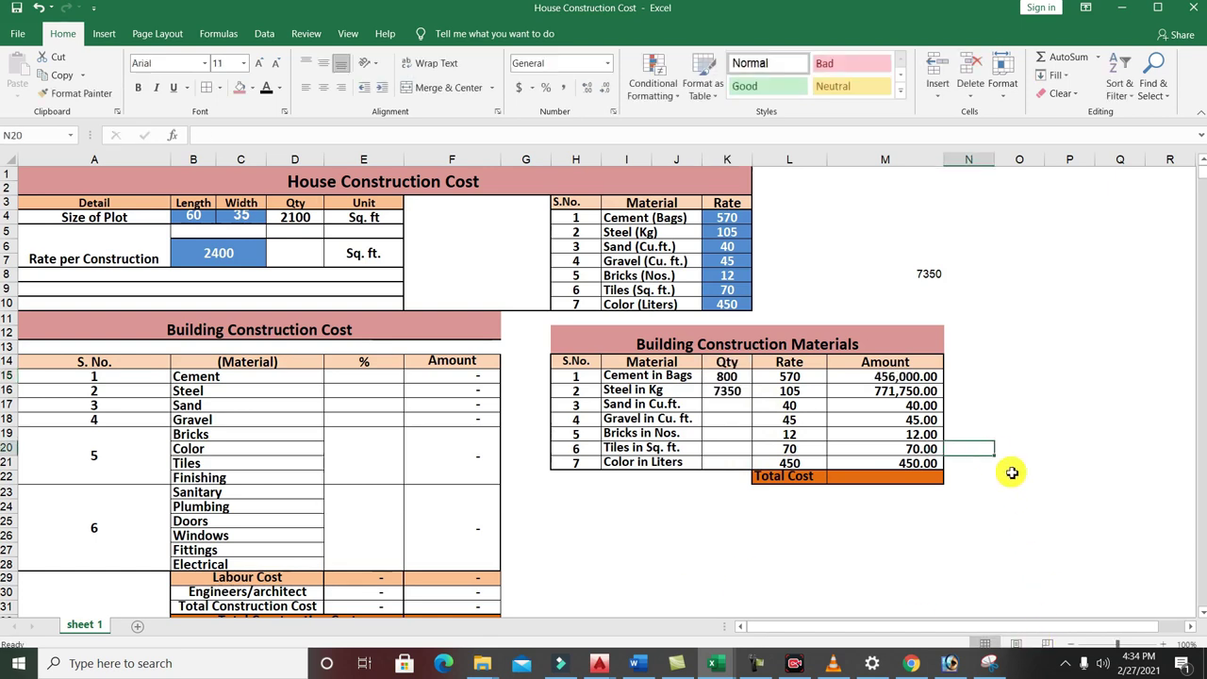
click(883, 379)
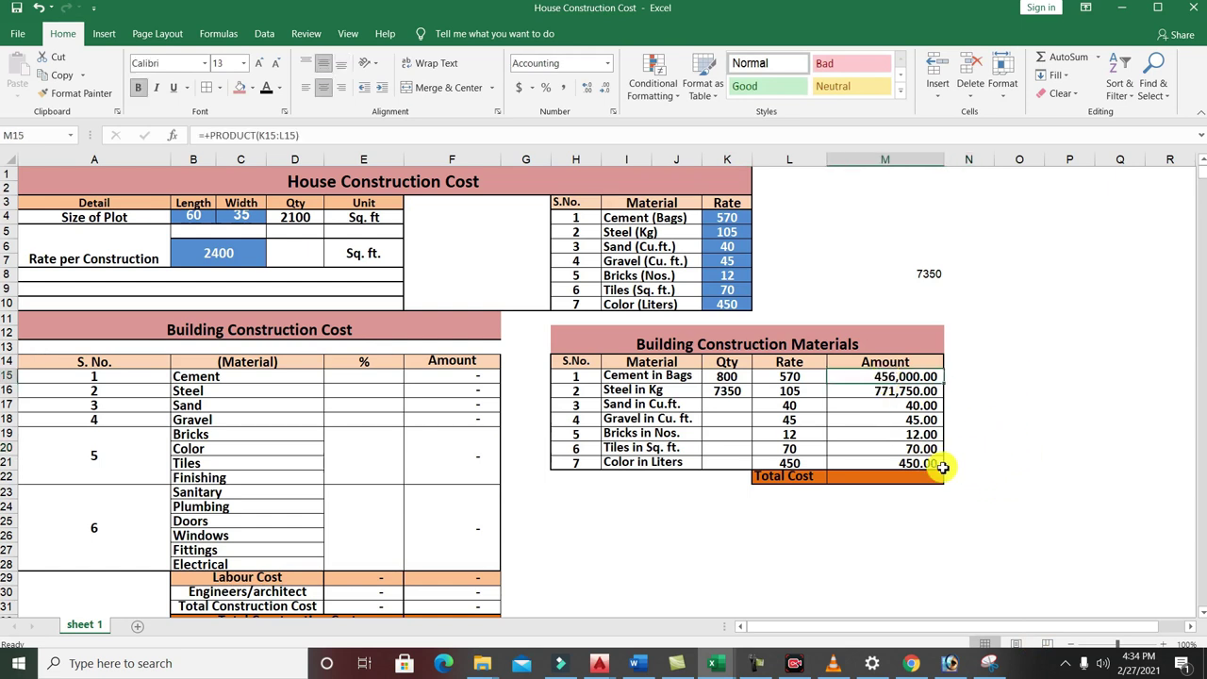
drag(740, 404, 735, 468)
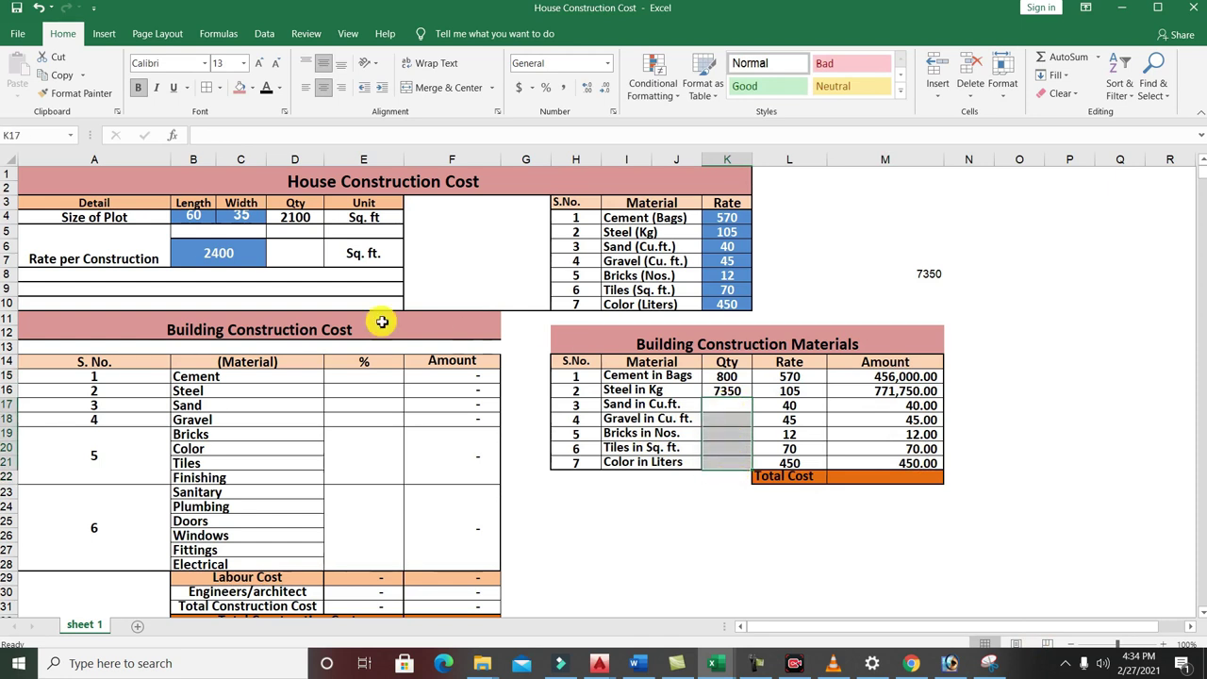
click(363, 250)
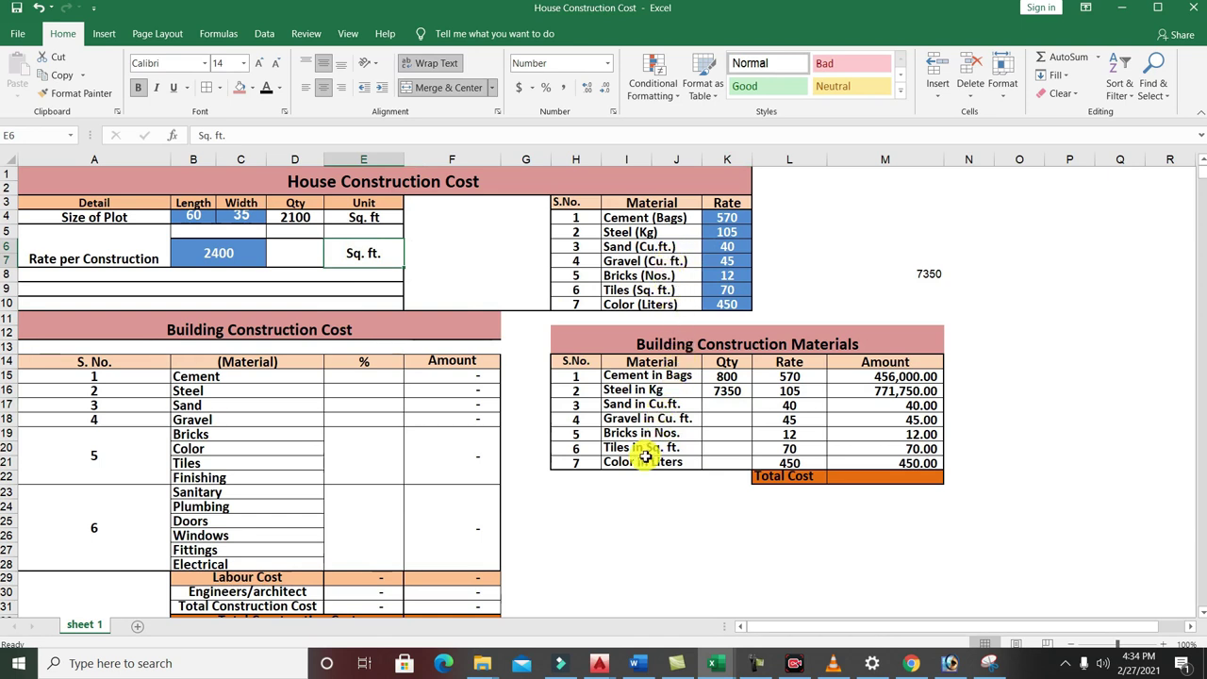
click(712, 550)
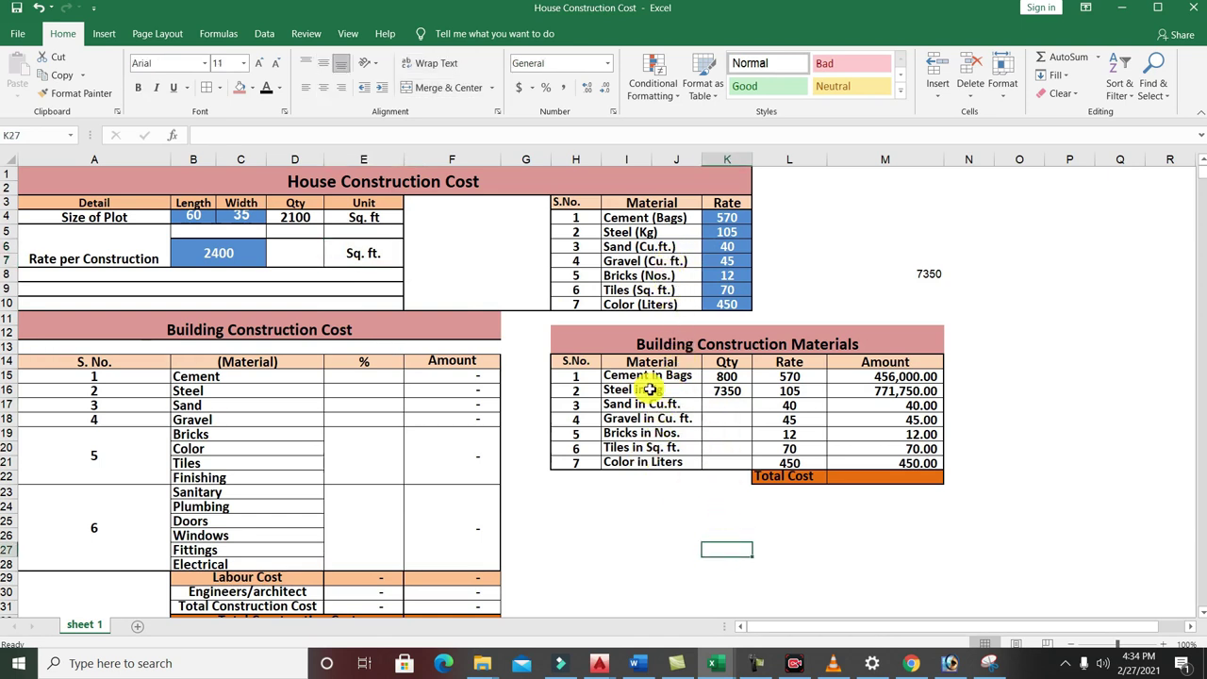
click(715, 404)
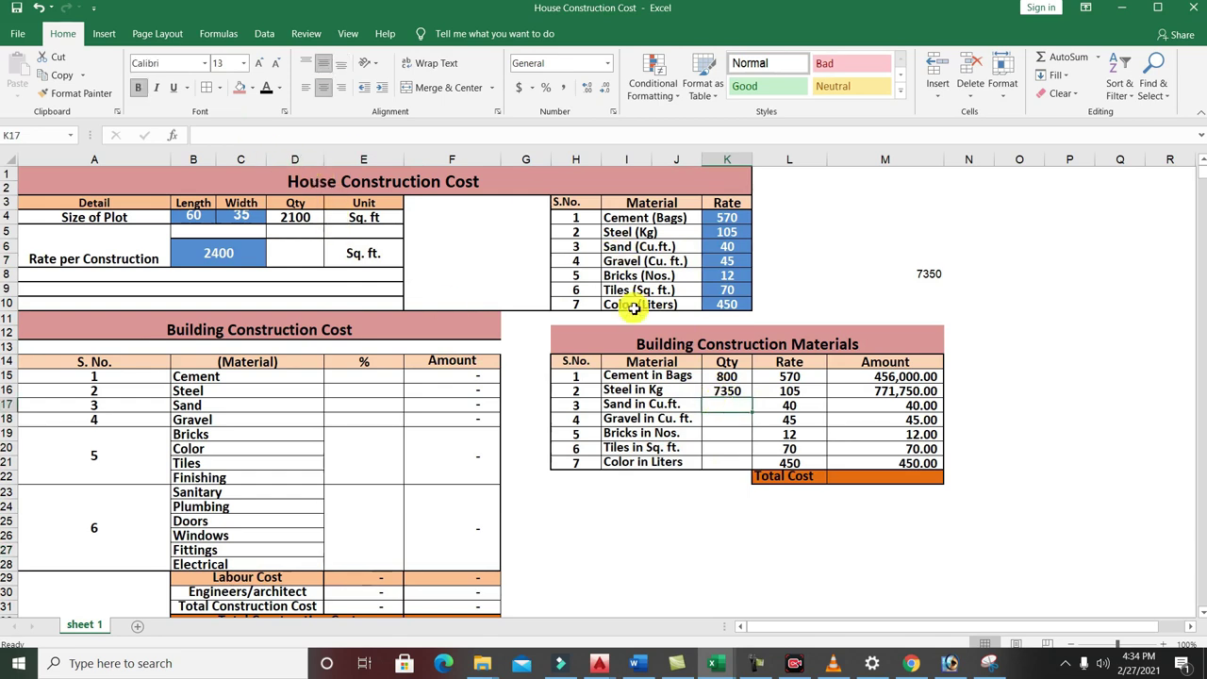
scroll(444, 431, down, 2)
Enter 12% for Cement in E15, giving 604,800.00 and filling labour and engineer rows
scroll(598, 519, up, 2)
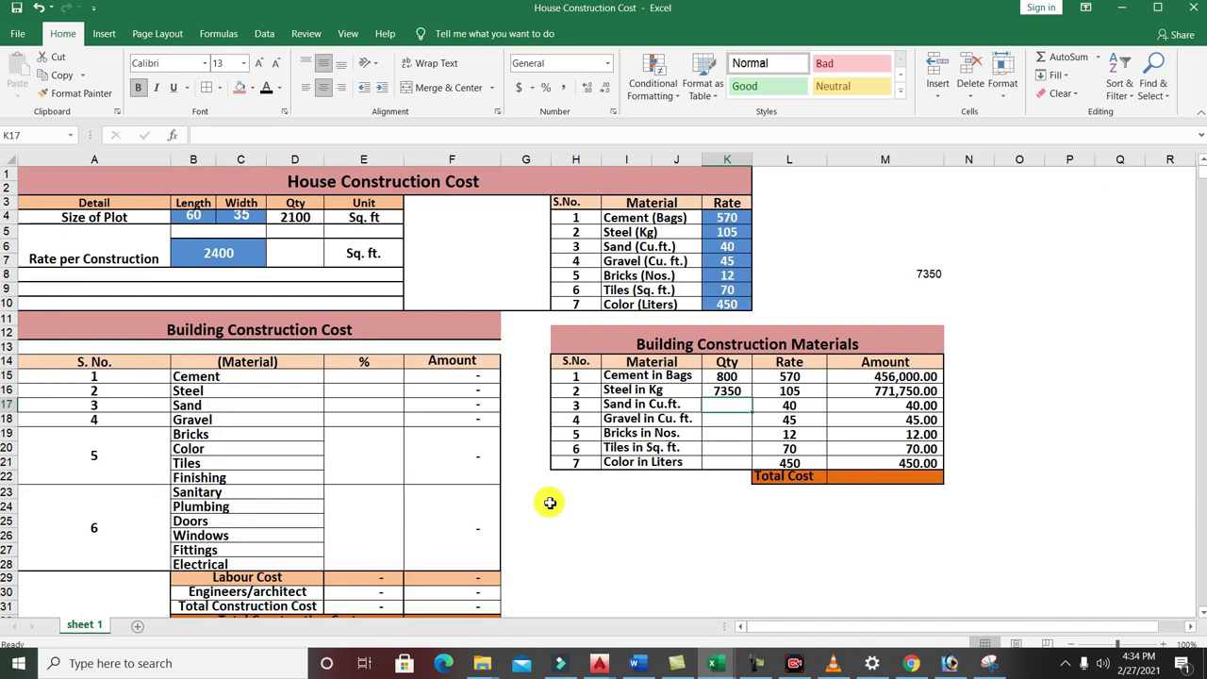
scroll(194, 407, down, 1)
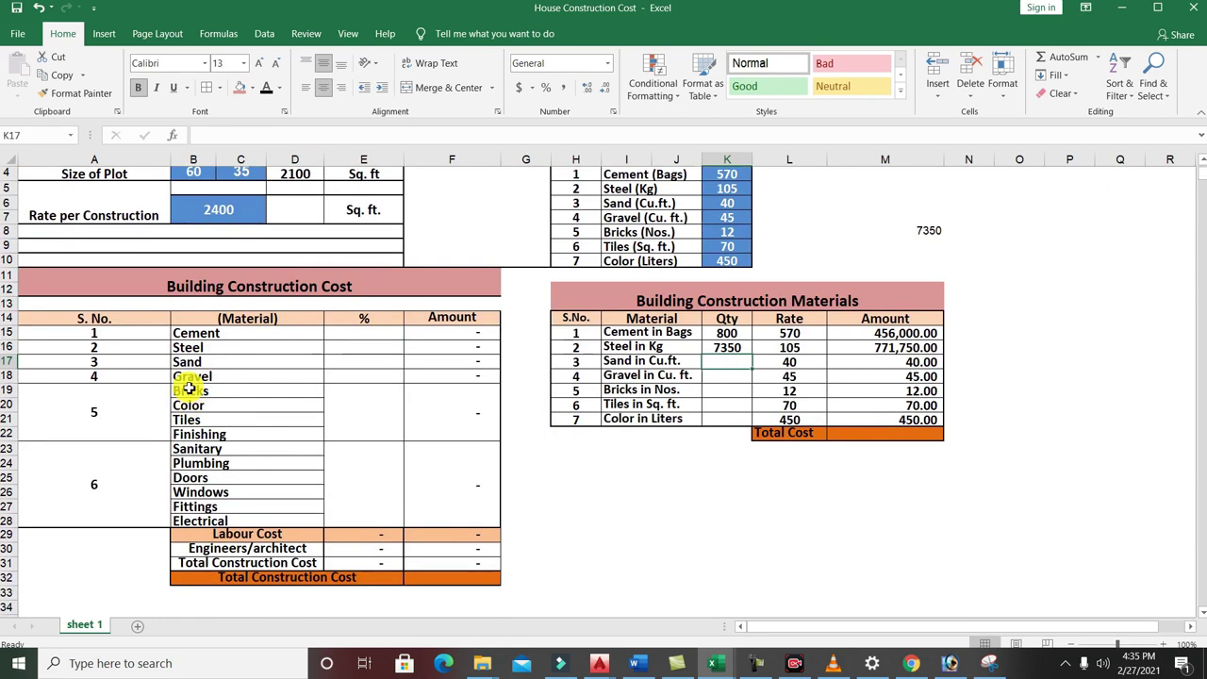
scroll(369, 357, up, 1)
click(370, 376)
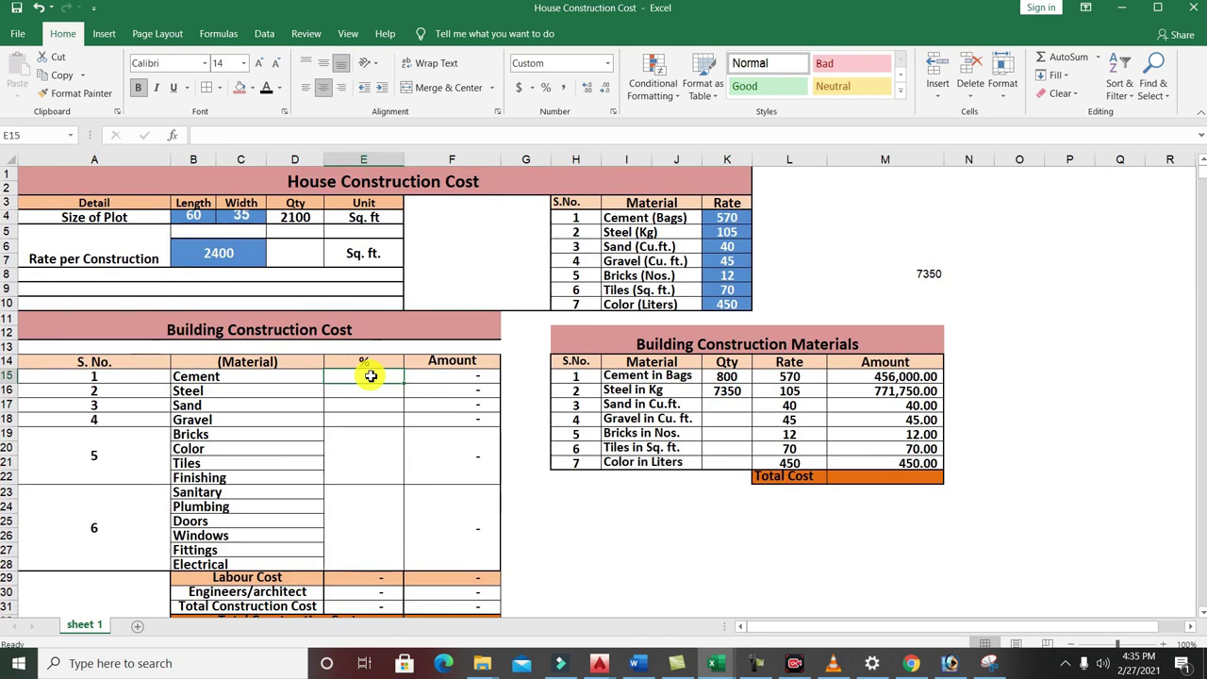
text(12)
click(373, 420)
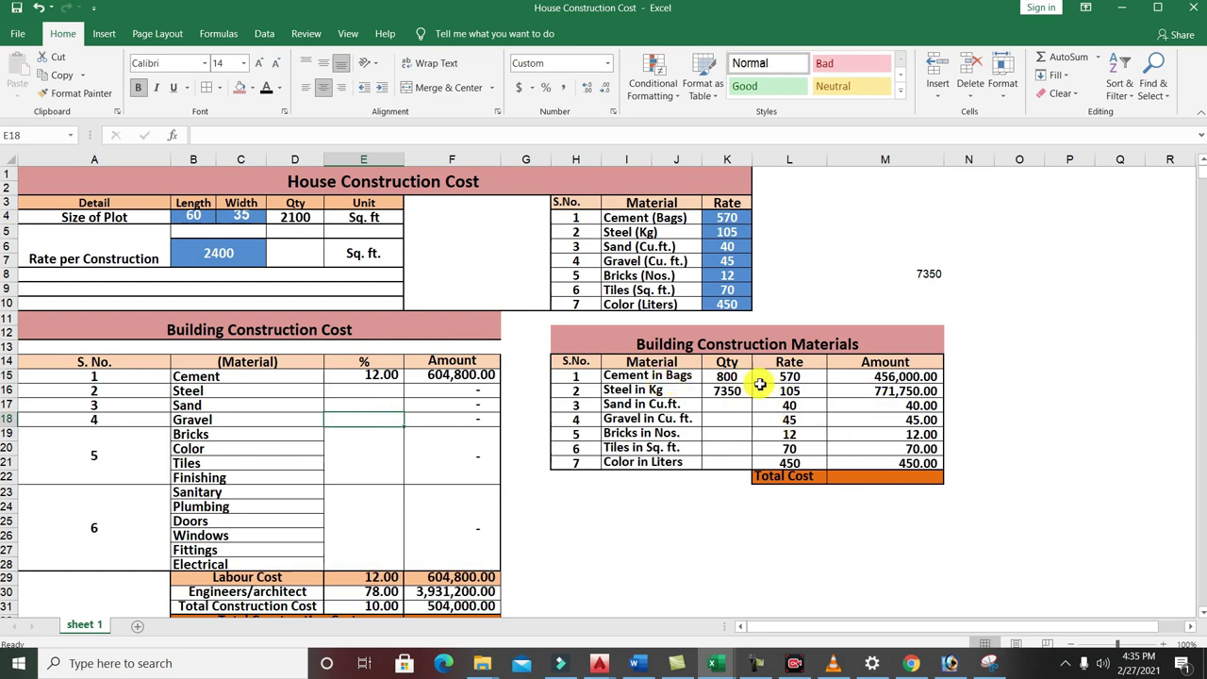
click(858, 381)
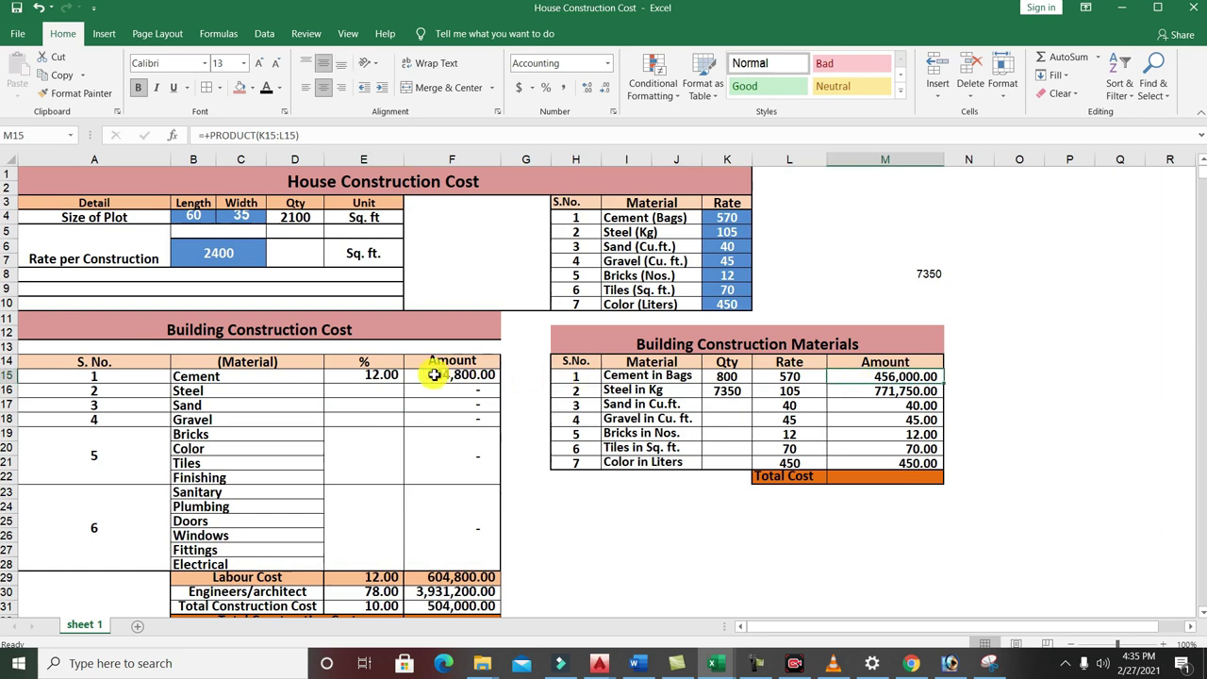
double_click(362, 377)
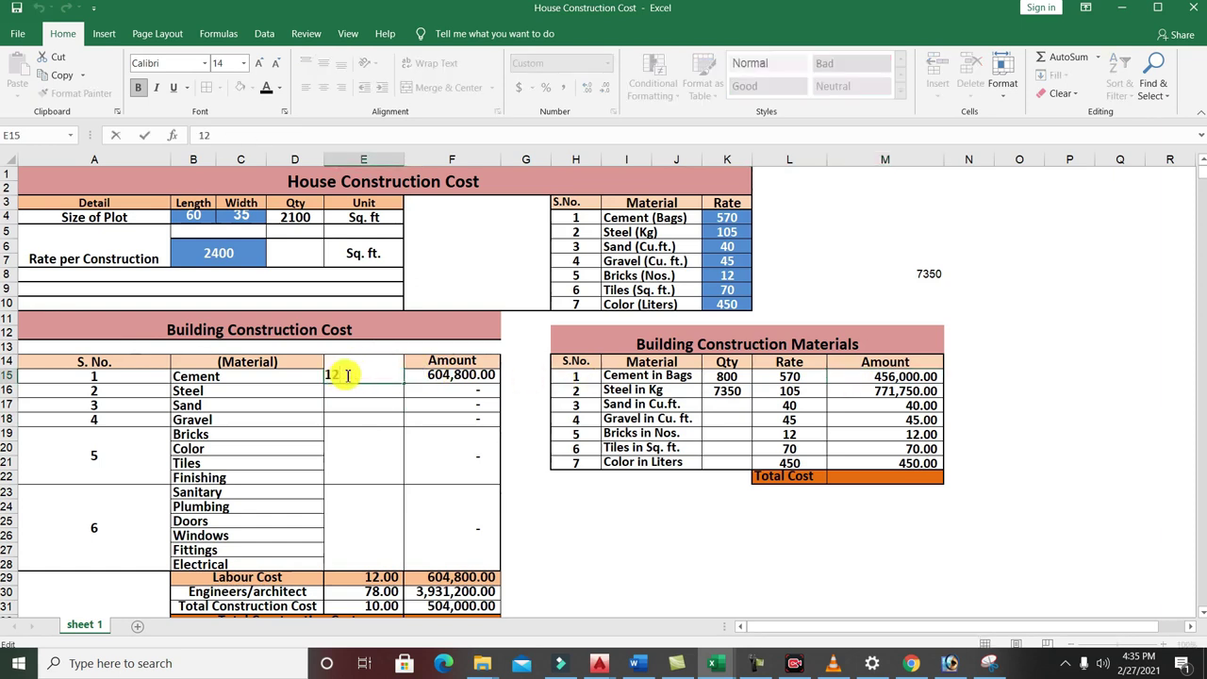
drag(345, 376, 295, 378)
text(8)
click(490, 471)
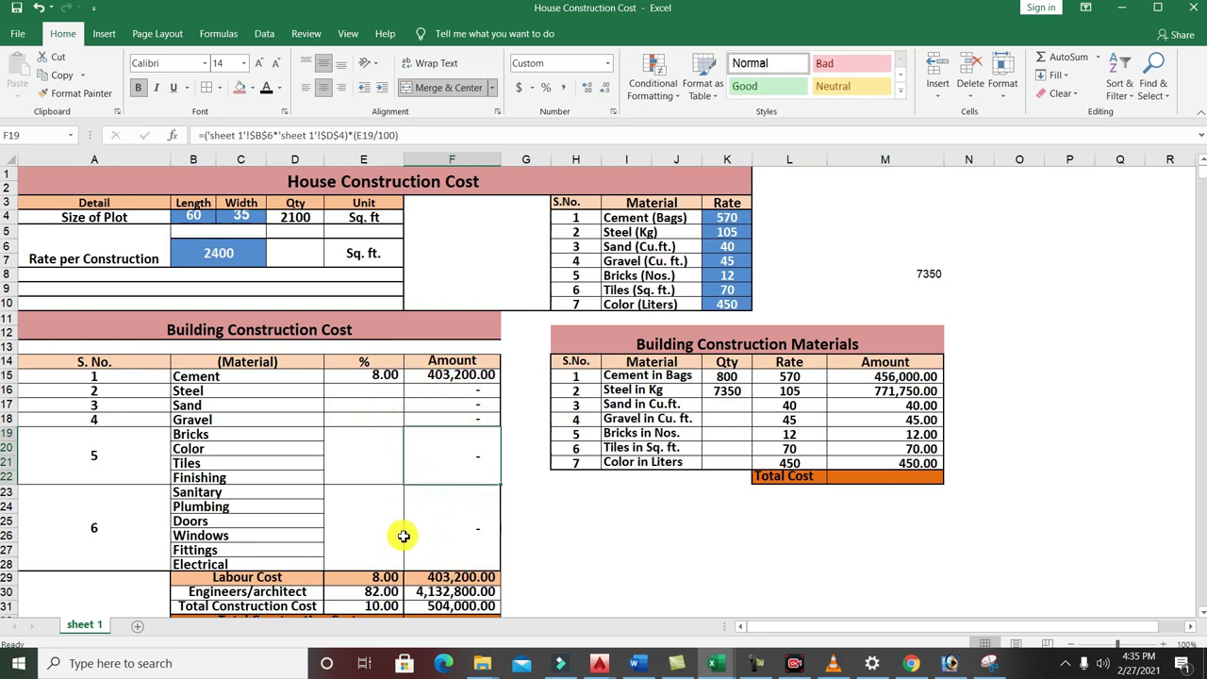
click(283, 392)
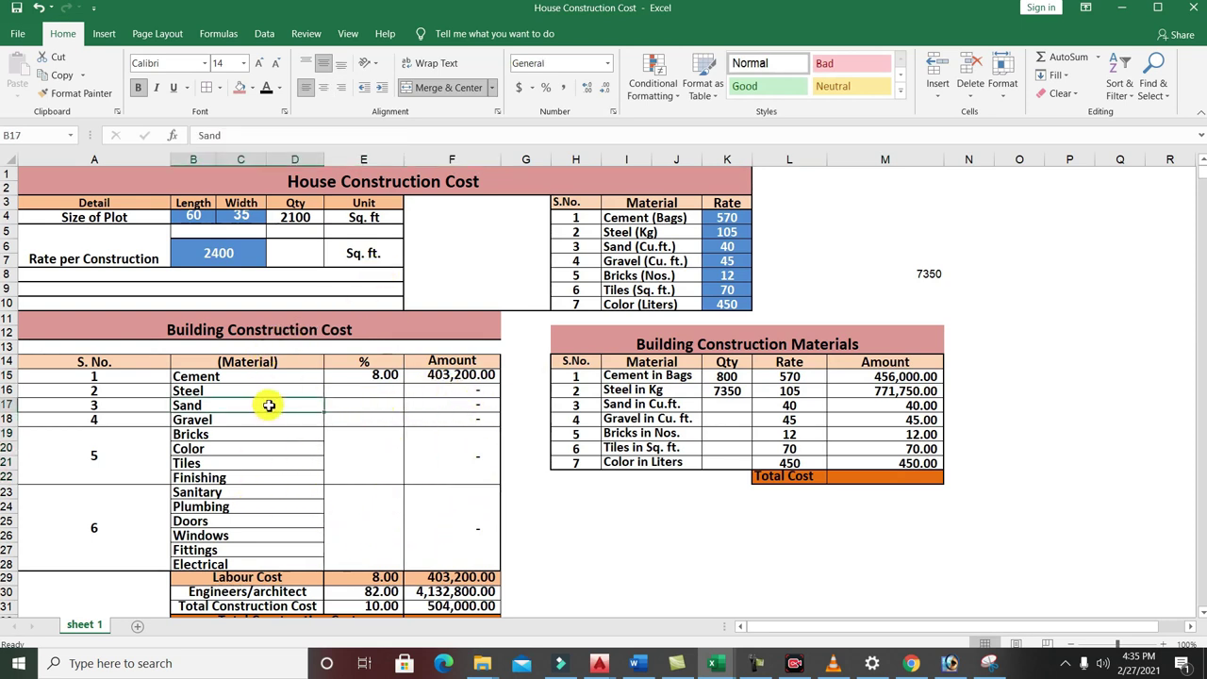
click(383, 392)
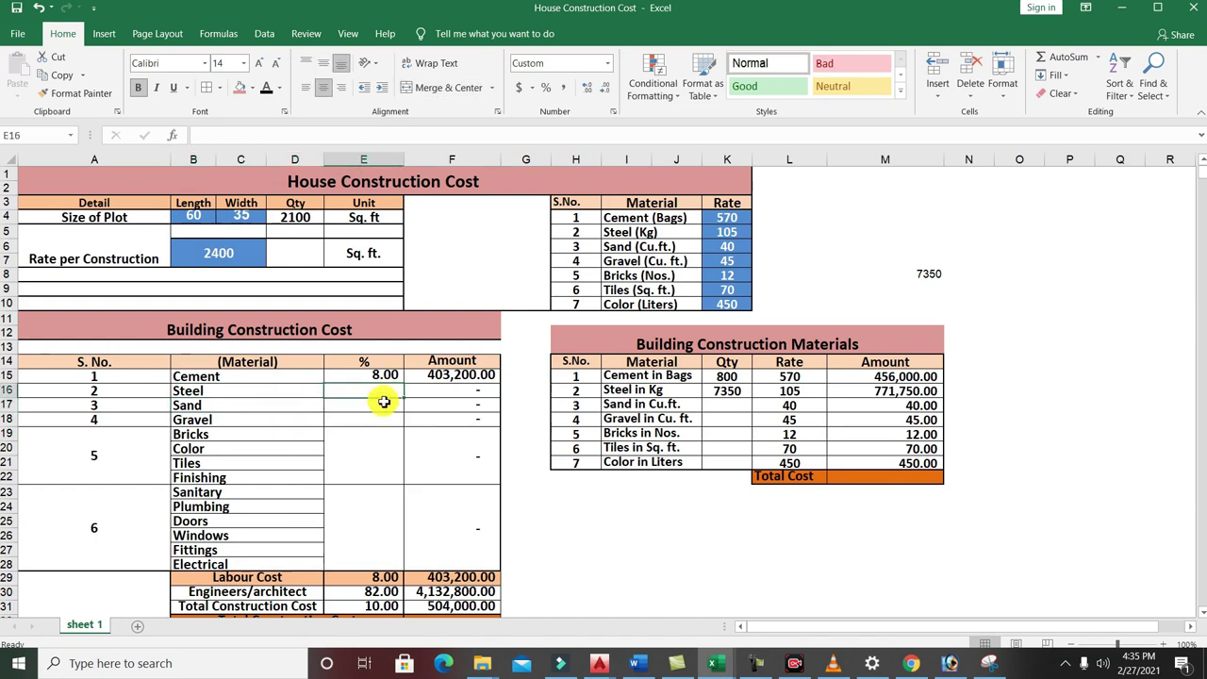
scroll(396, 434, down, 1)
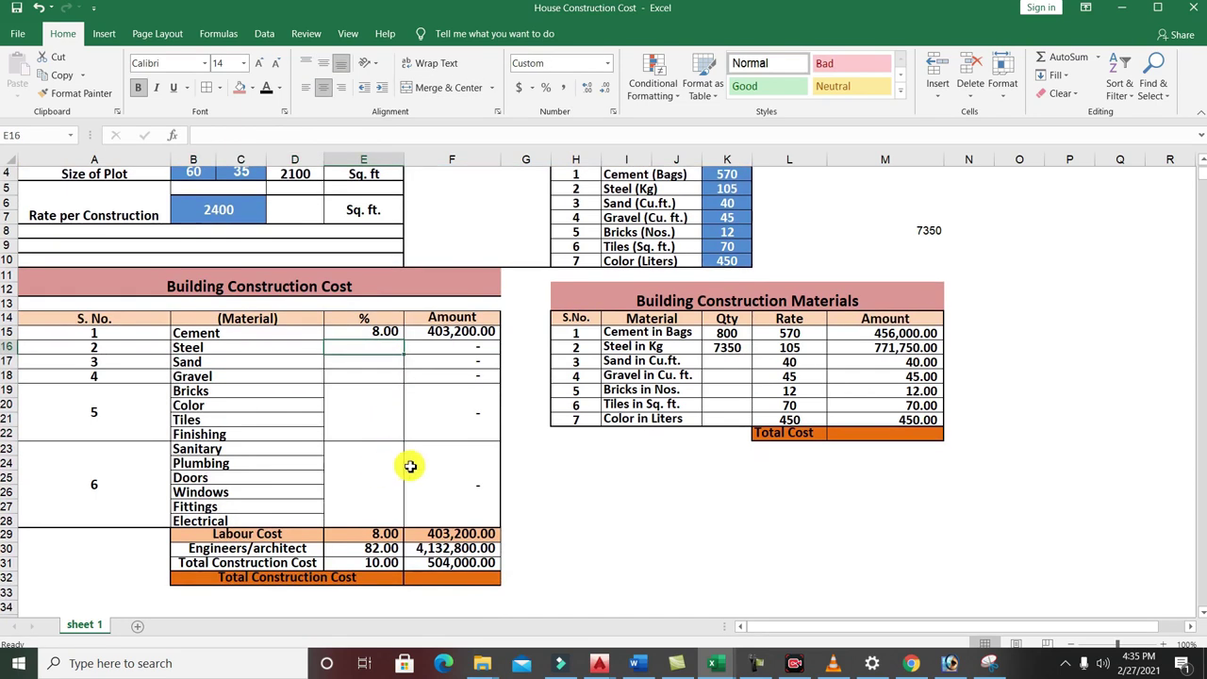
scroll(552, 483, down, 2)
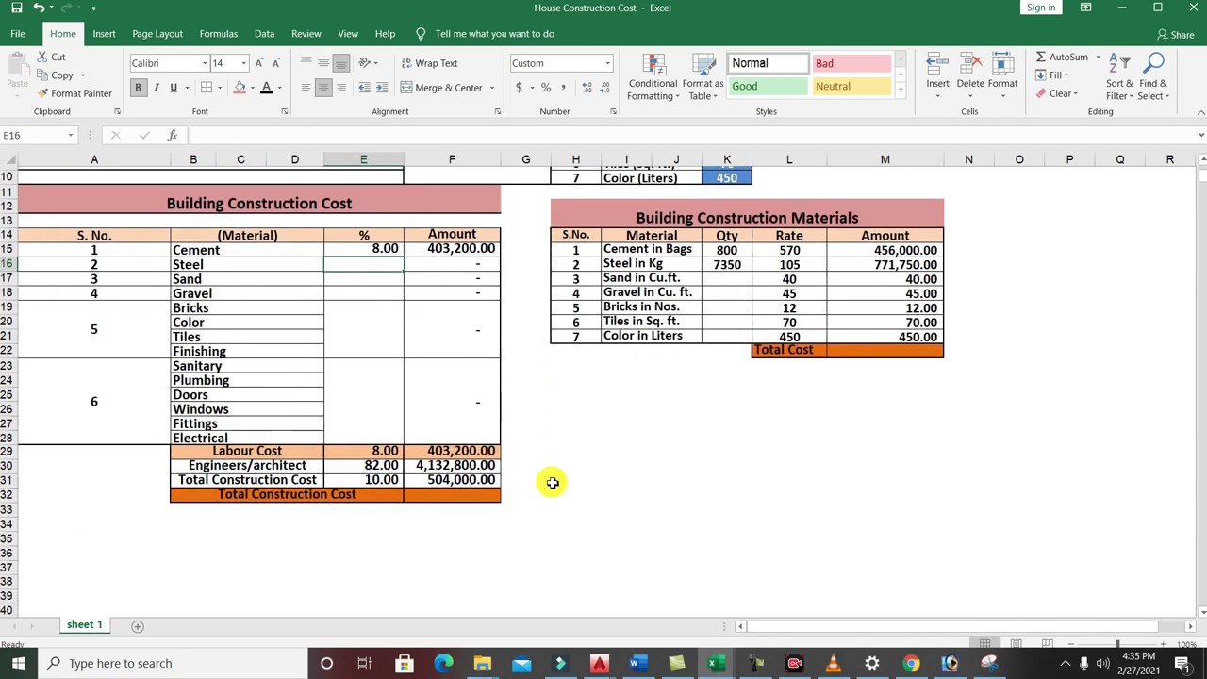
scroll(533, 477, up, 1)
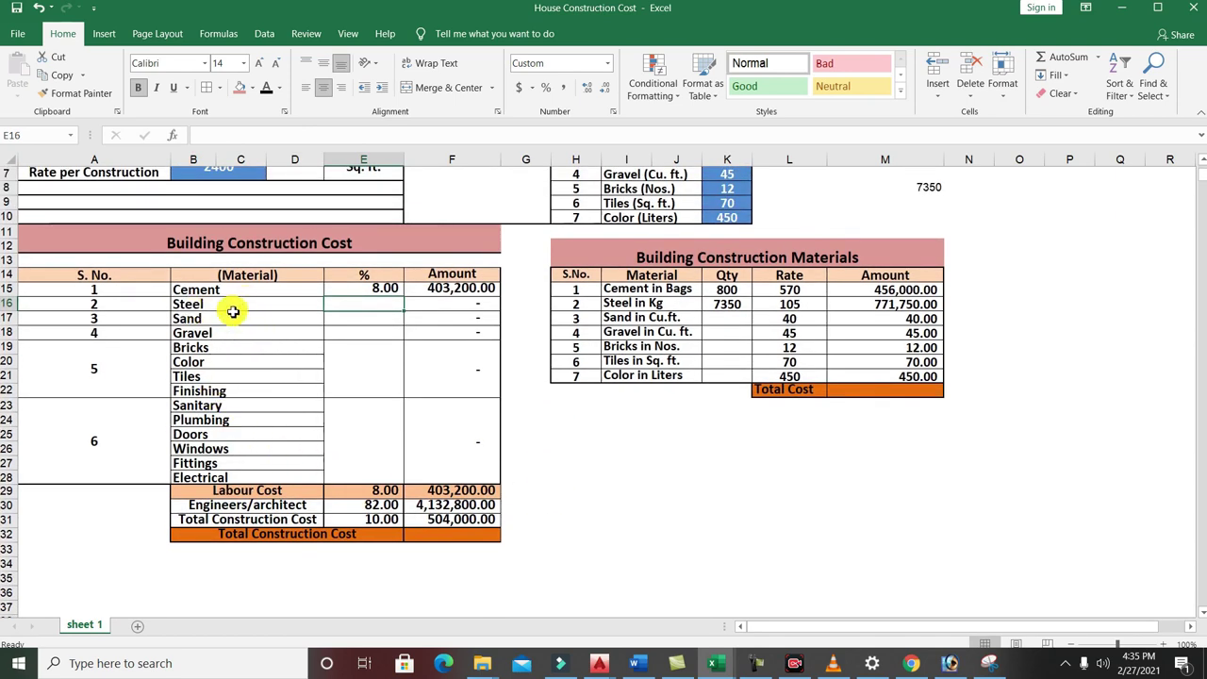
click(245, 320)
key(Down)
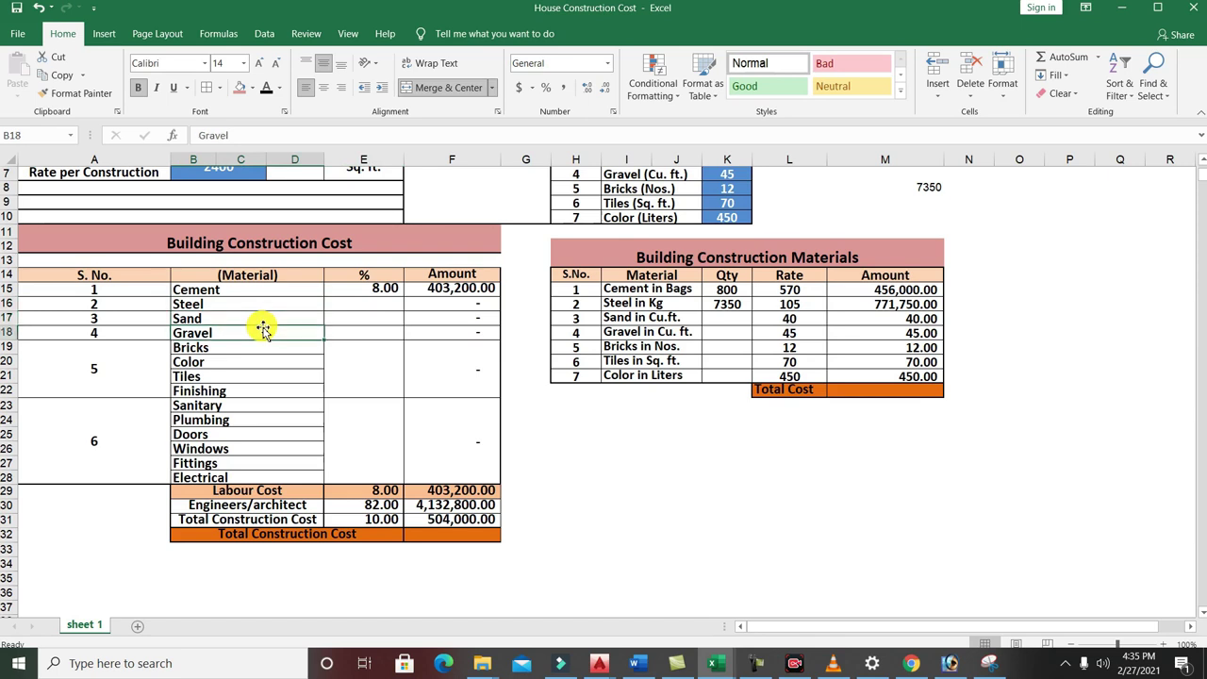
key(Down)
key(Down)
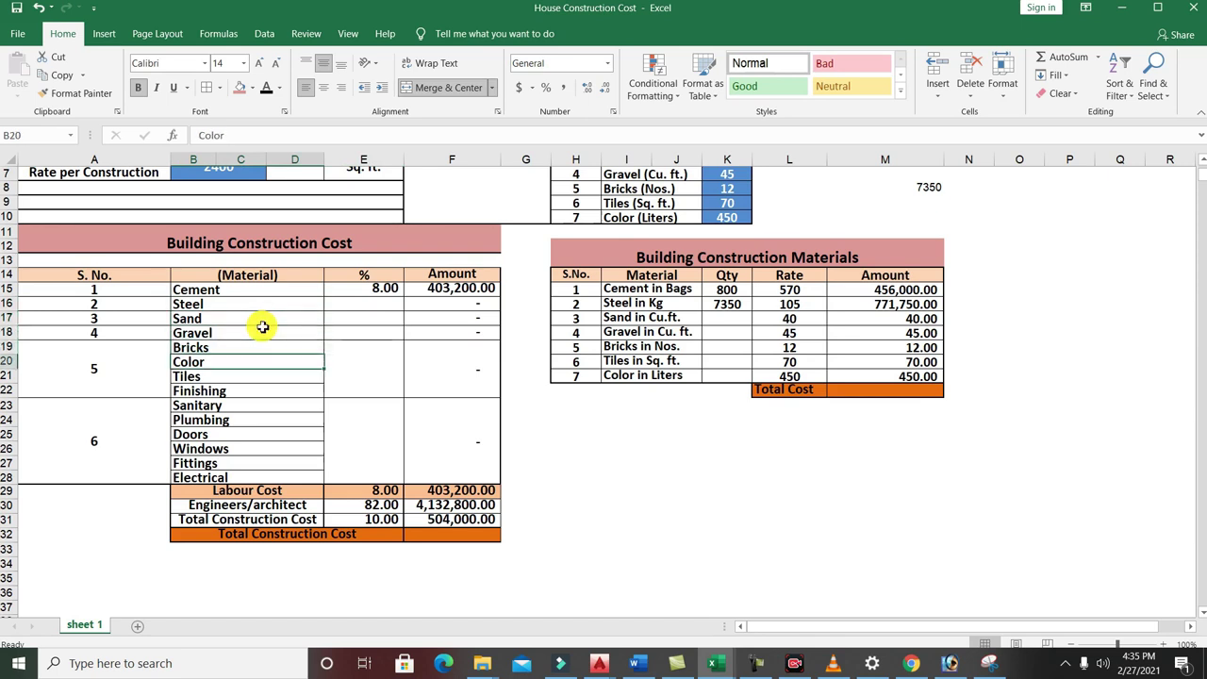
key(Down)
key(Down)
key(Down)
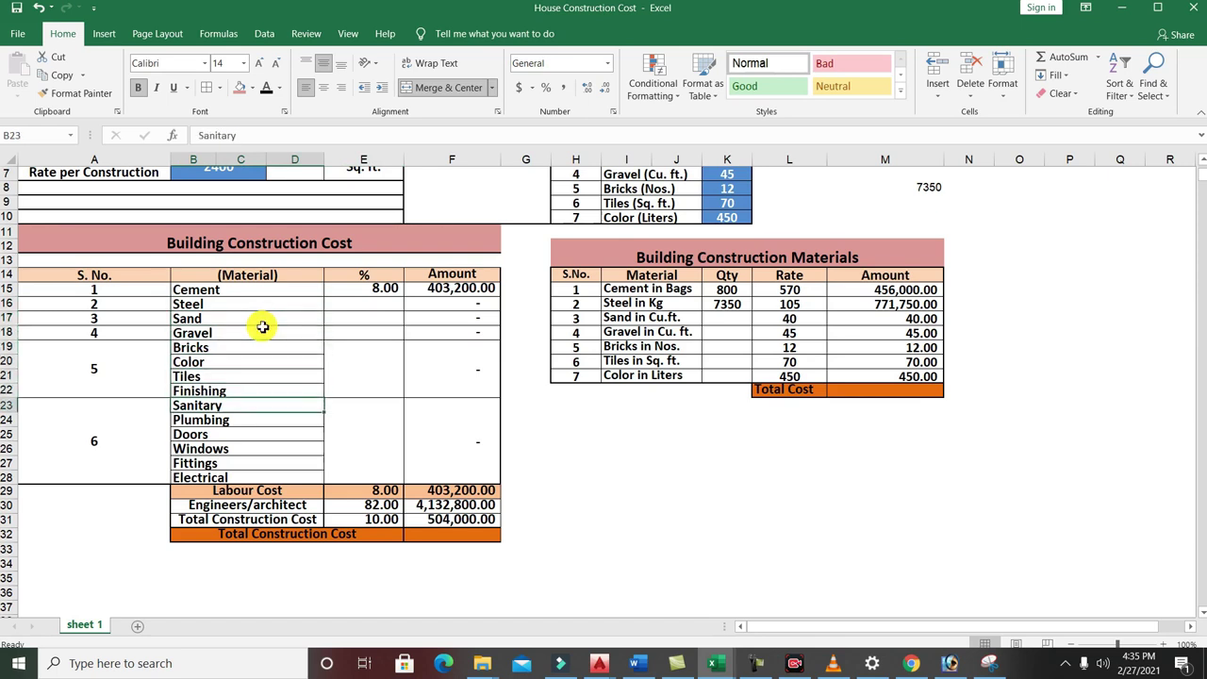
key(Down)
key(Down)
key(Down)
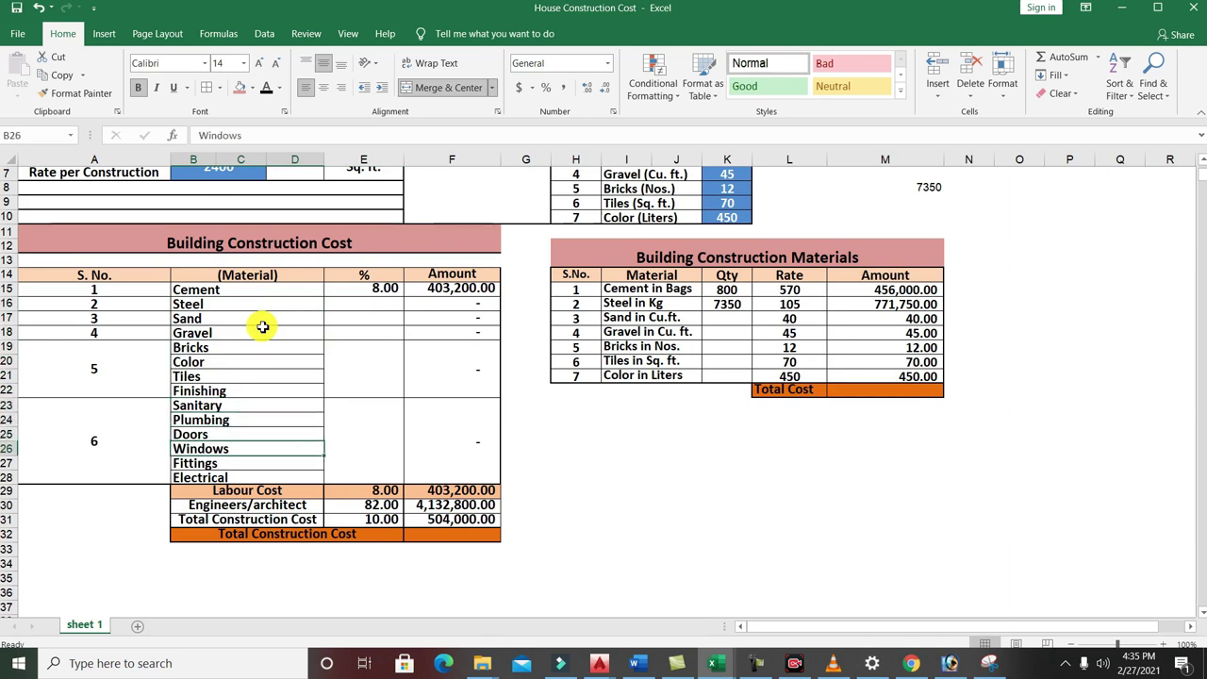
key(Down)
key(Down)
key(Down)
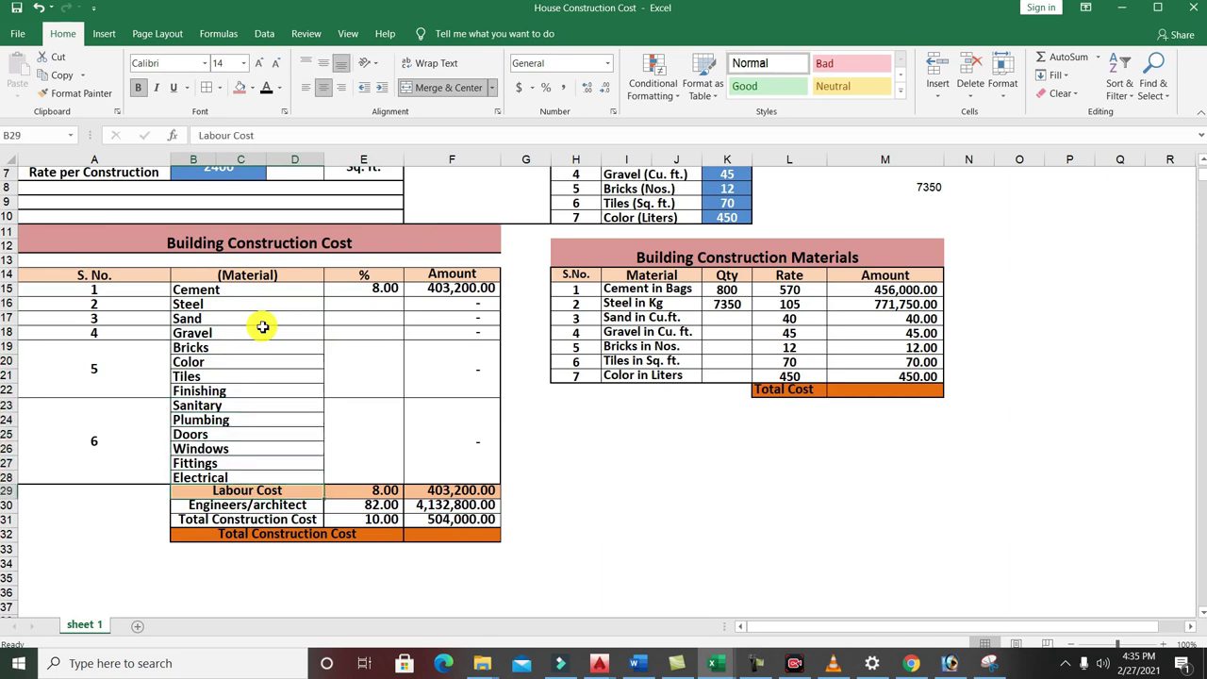
key(Down)
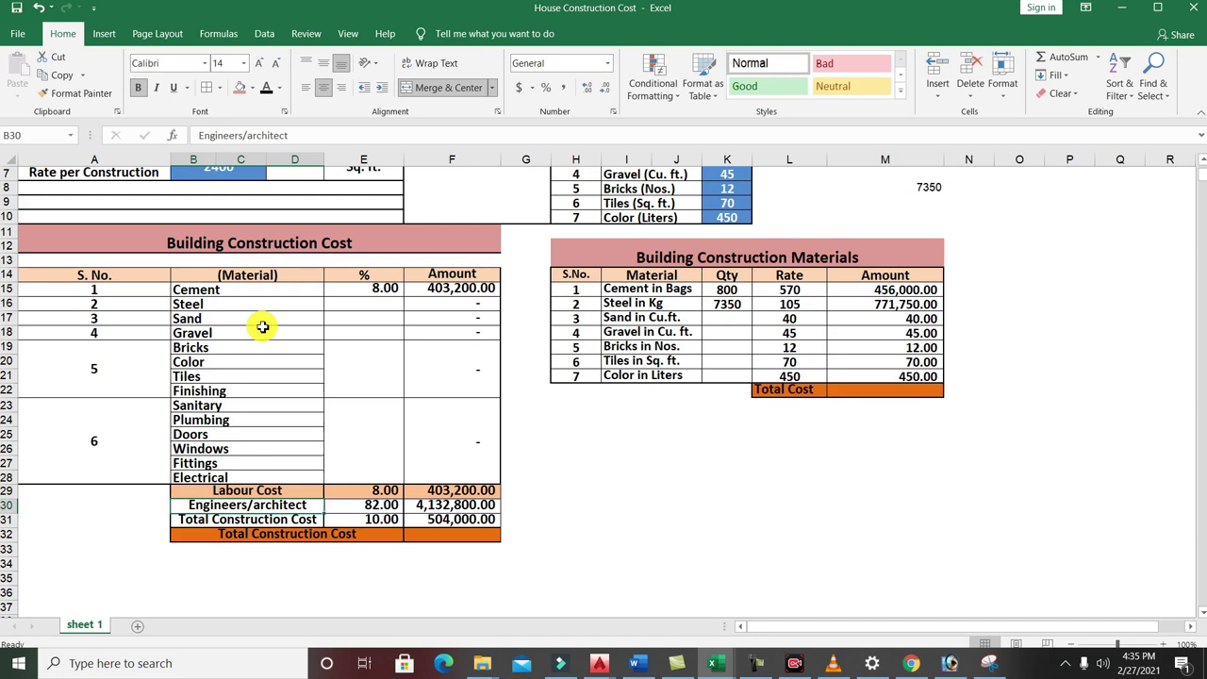
key(Down)
key(Up)
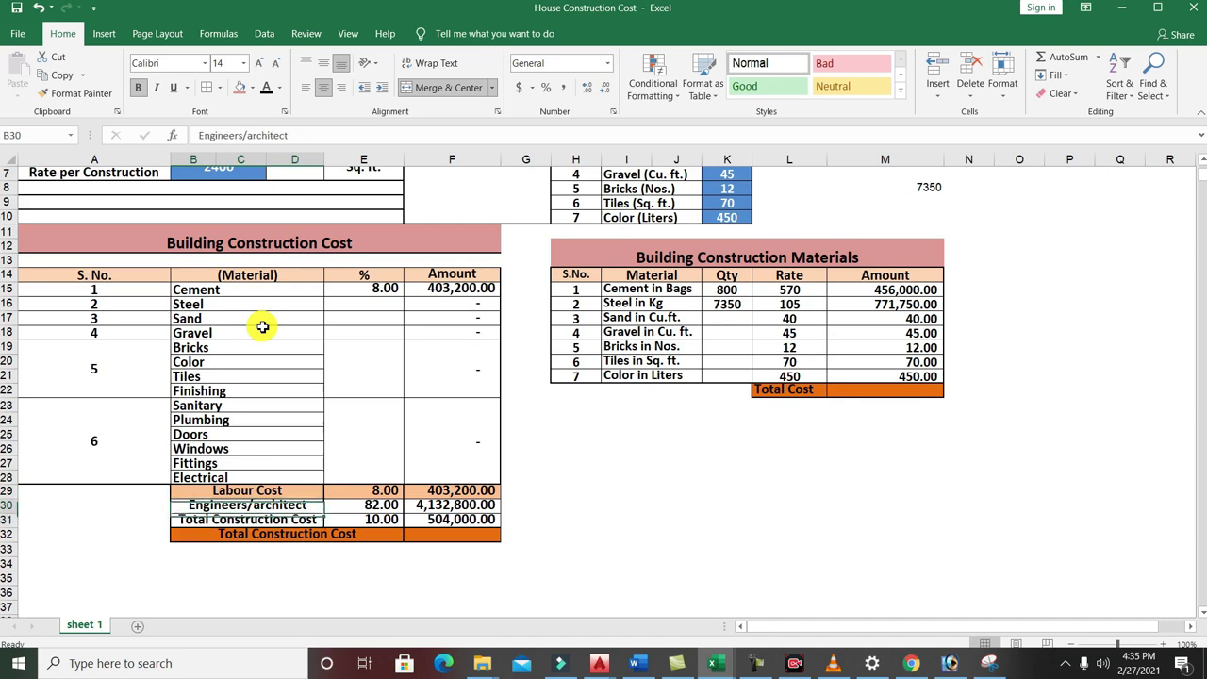
key(Down)
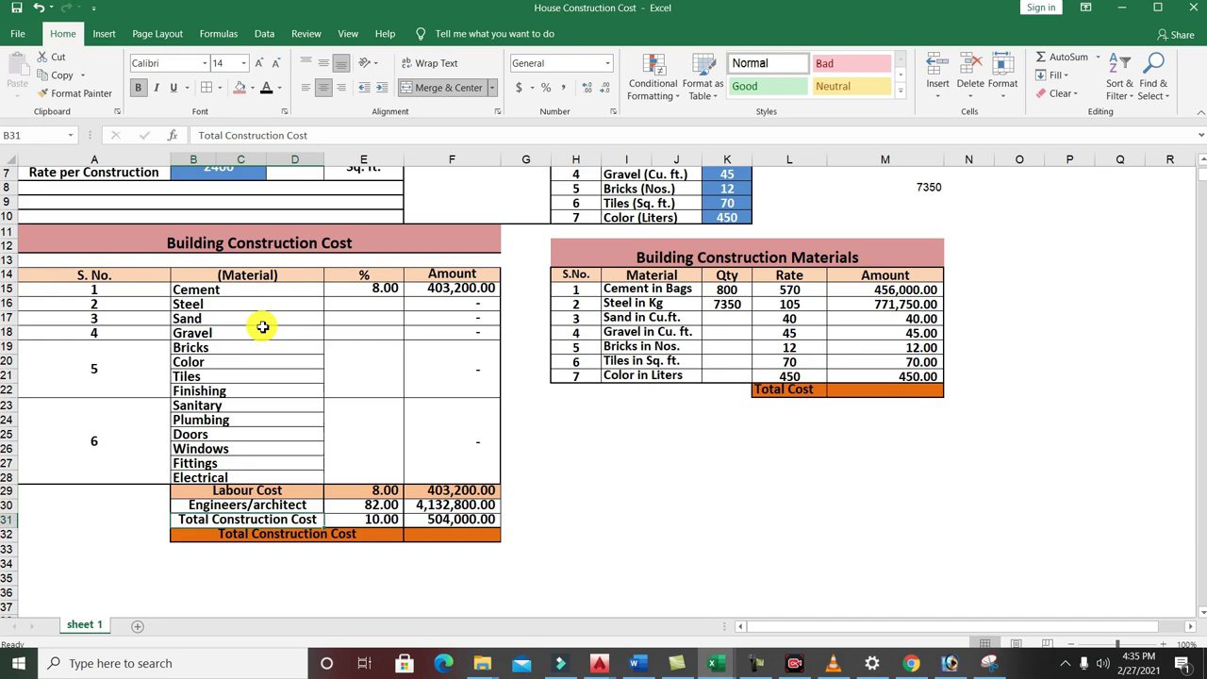
key(Up)
key(Up)
key(Up)
key(Down)
key(Down)
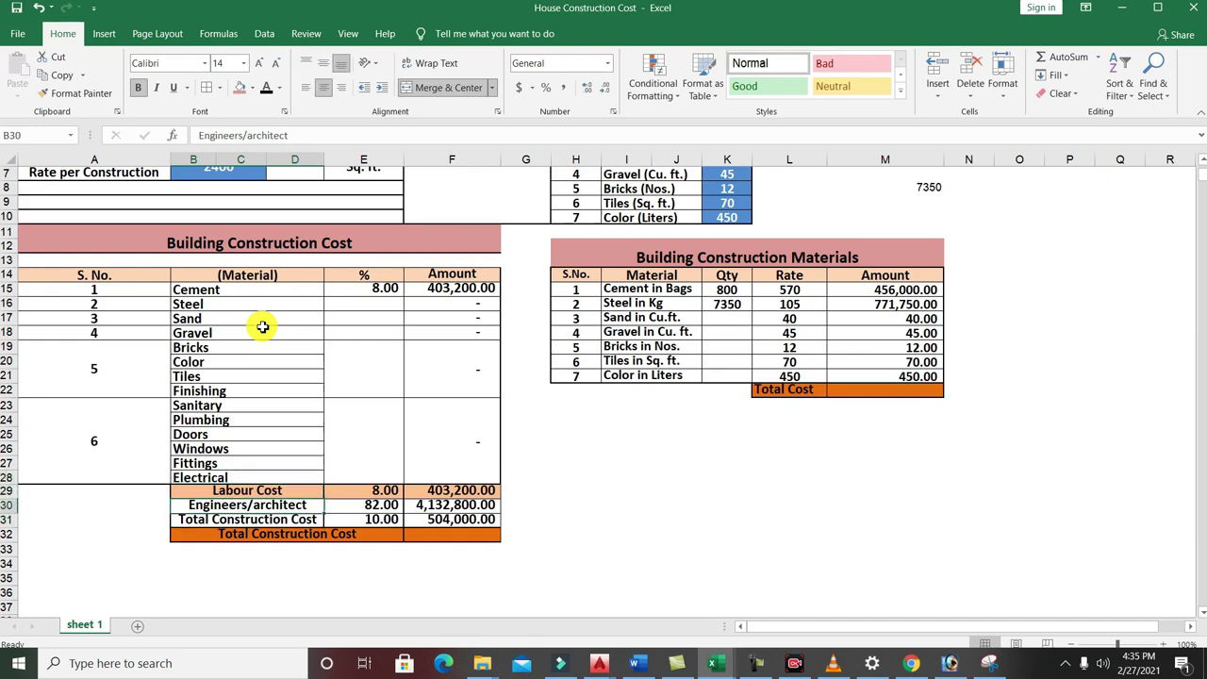
key(Down)
scroll(359, 482, up, 2)
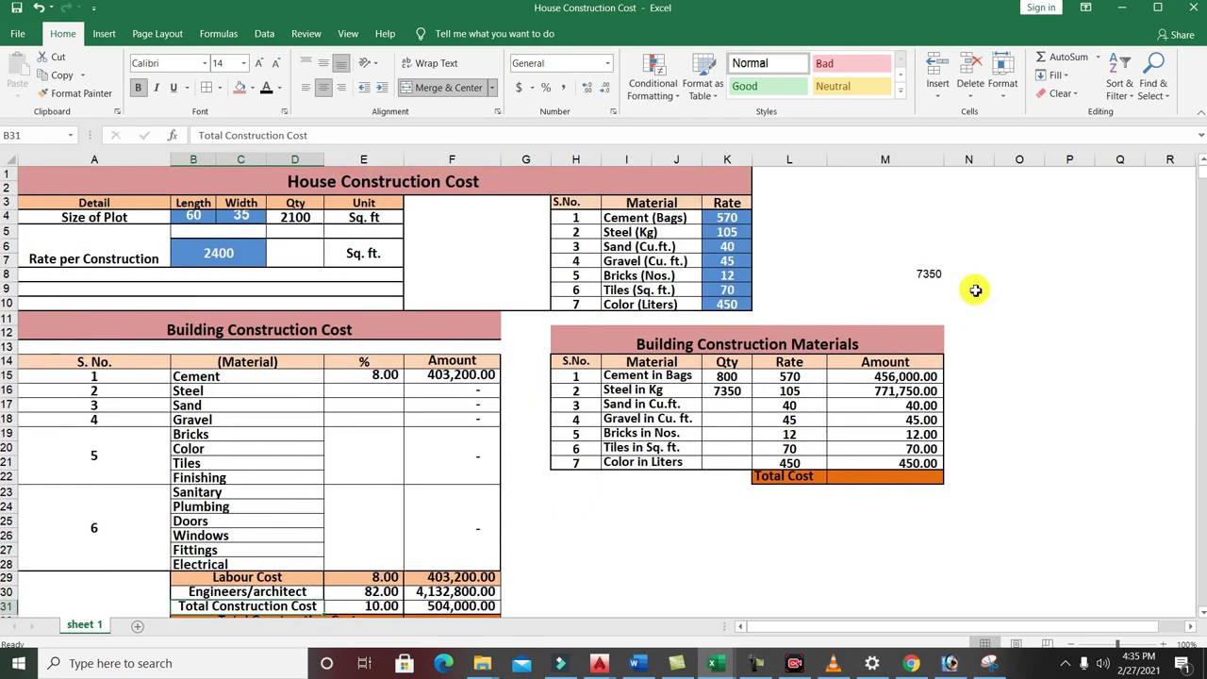
drag(670, 221, 651, 477)
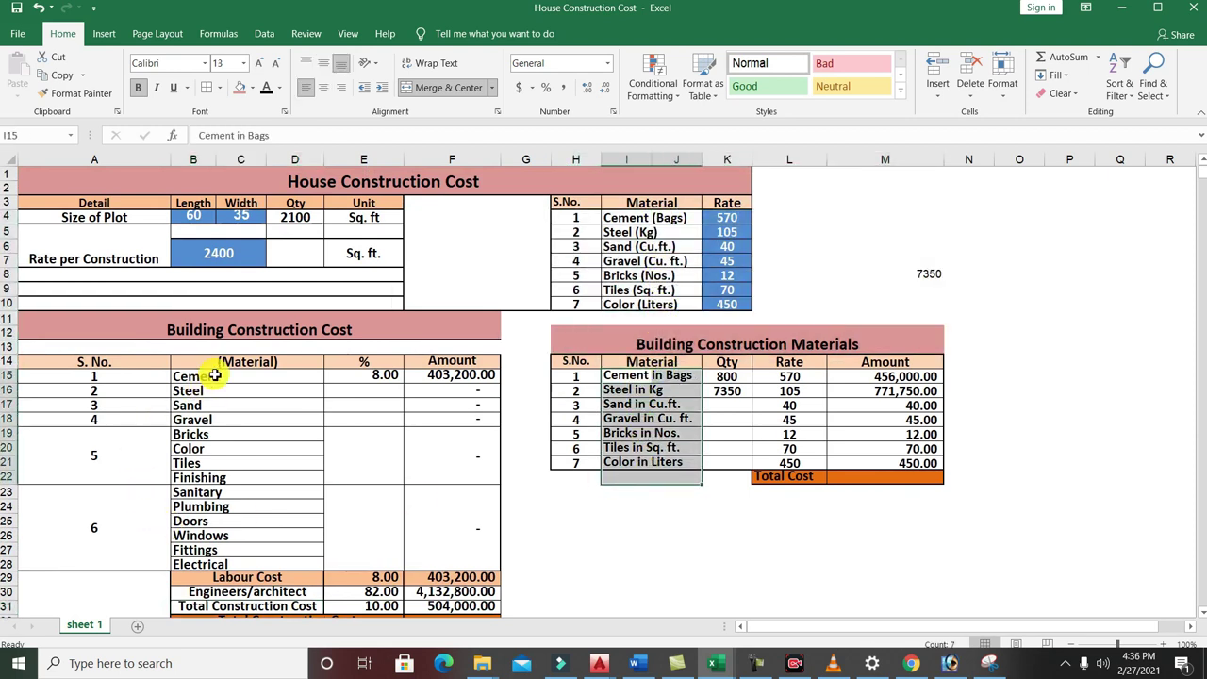
drag(215, 376, 227, 552)
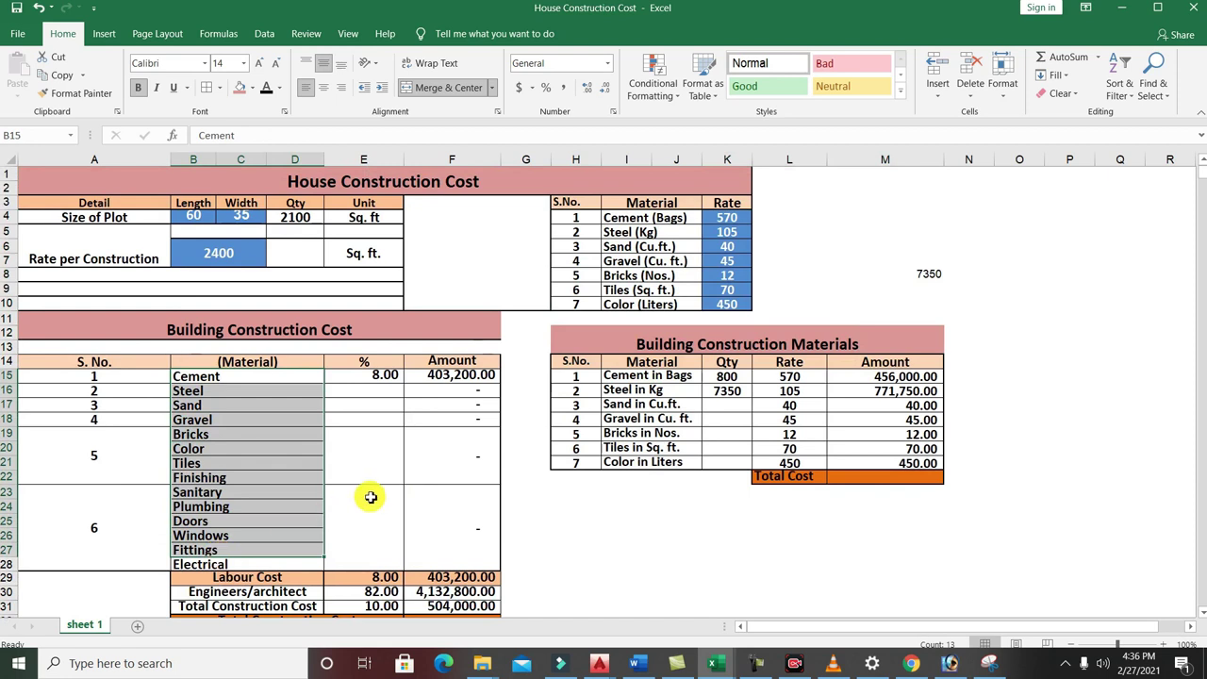
drag(628, 218, 668, 303)
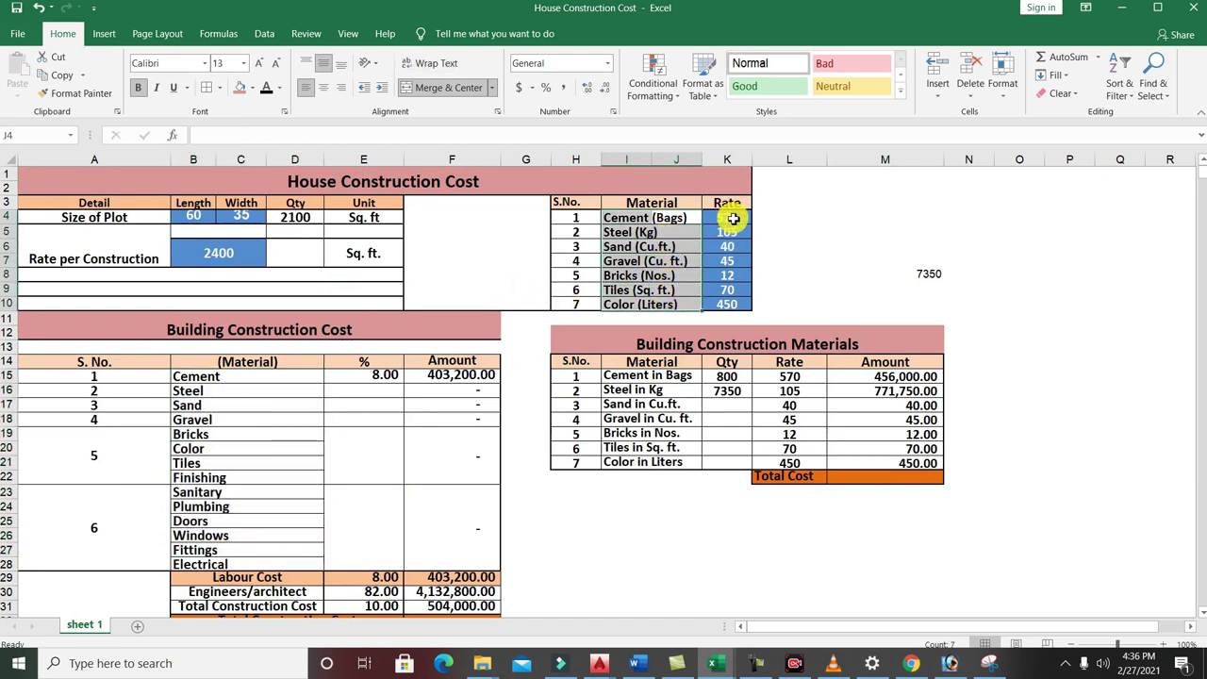
drag(734, 213, 727, 302)
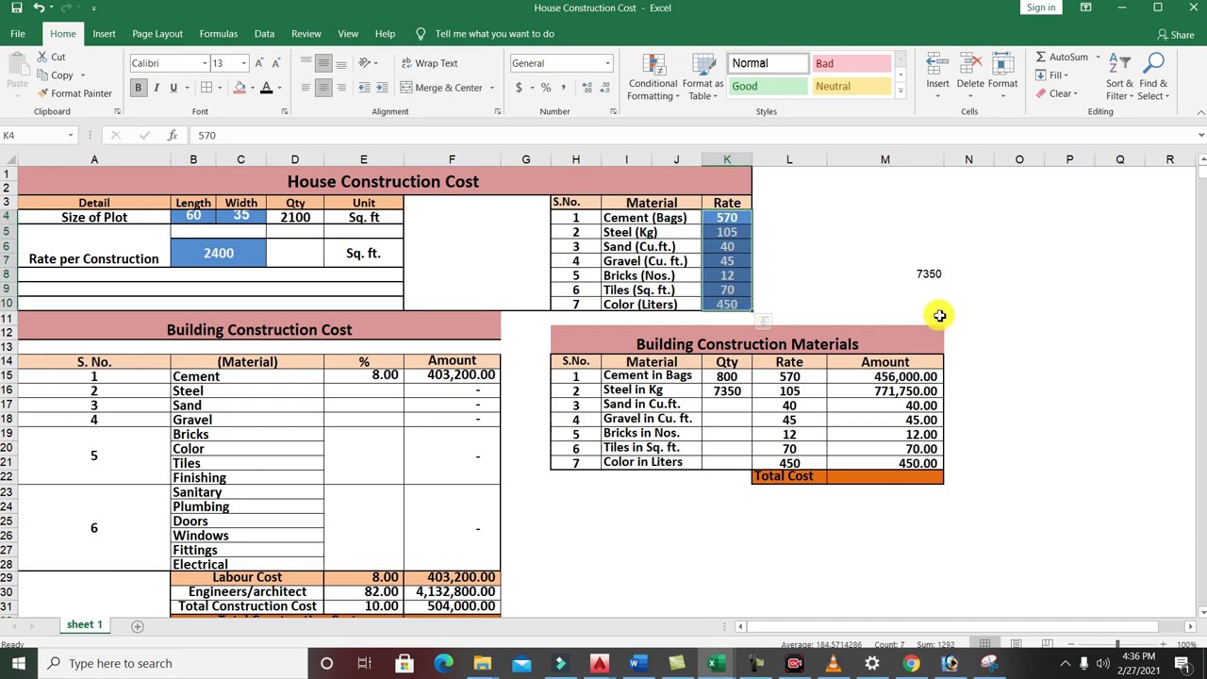
scroll(300, 399, down, 1)
scroll(318, 458, down, 1)
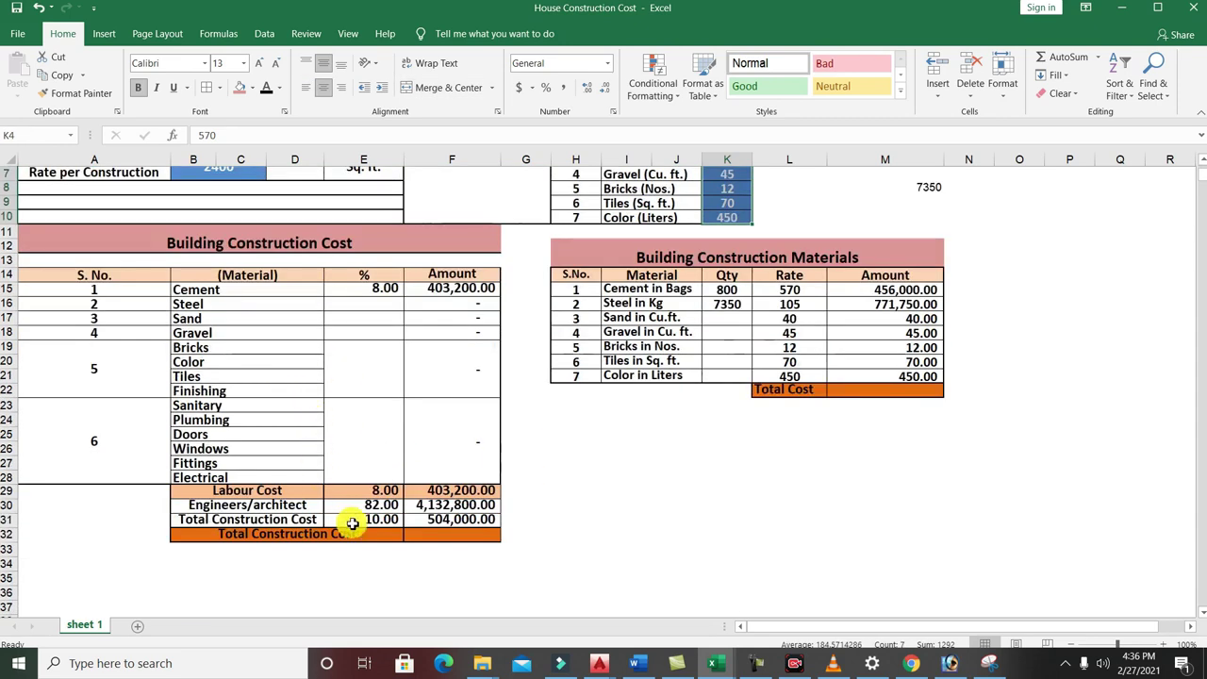
scroll(343, 517, up, 2)
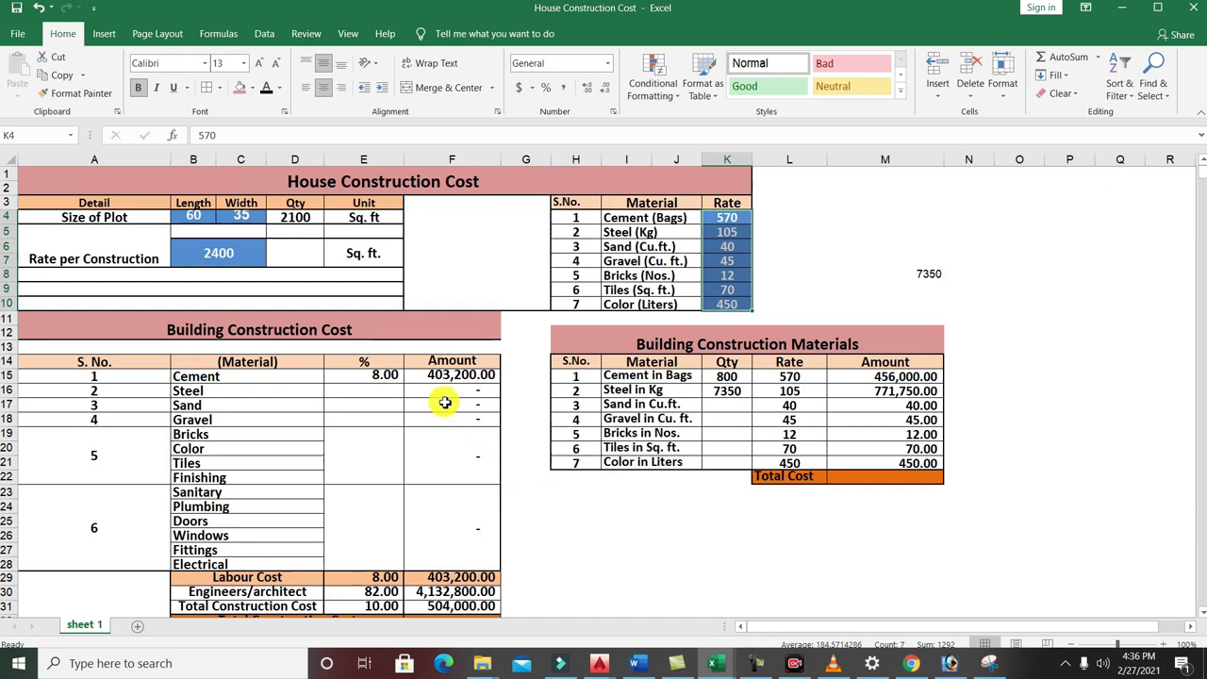
click(227, 255)
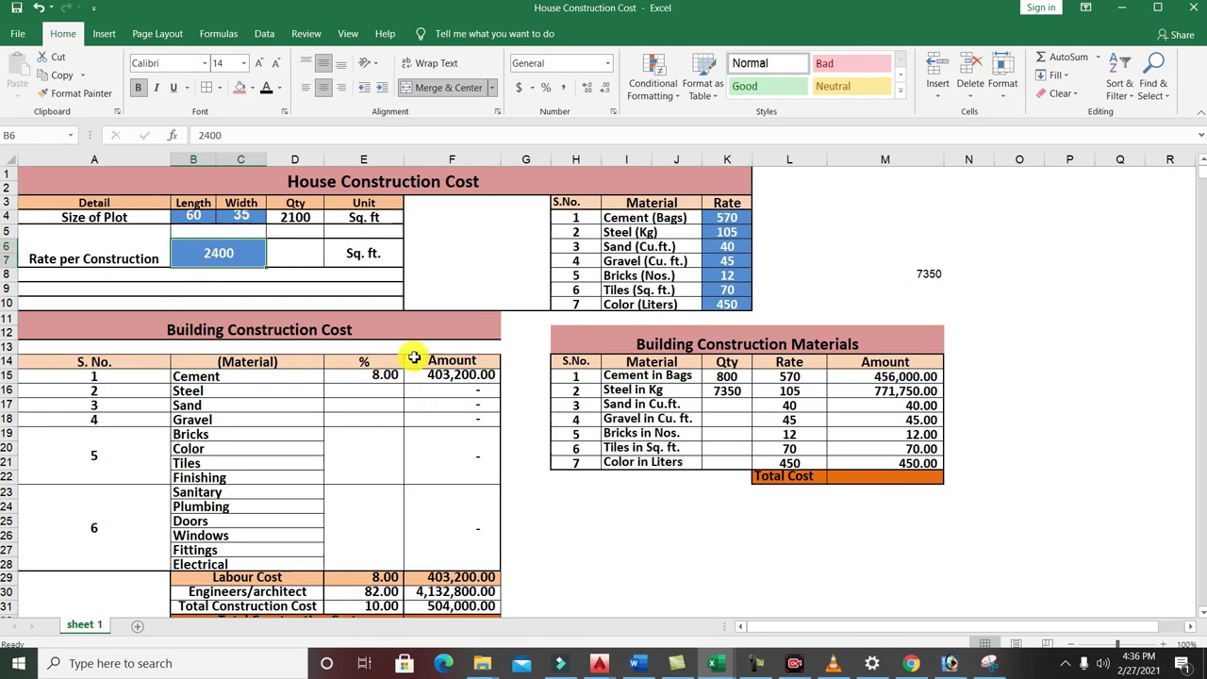
scroll(444, 330, down, 1)
scroll(406, 396, down, 1)
scroll(401, 443, down, 2)
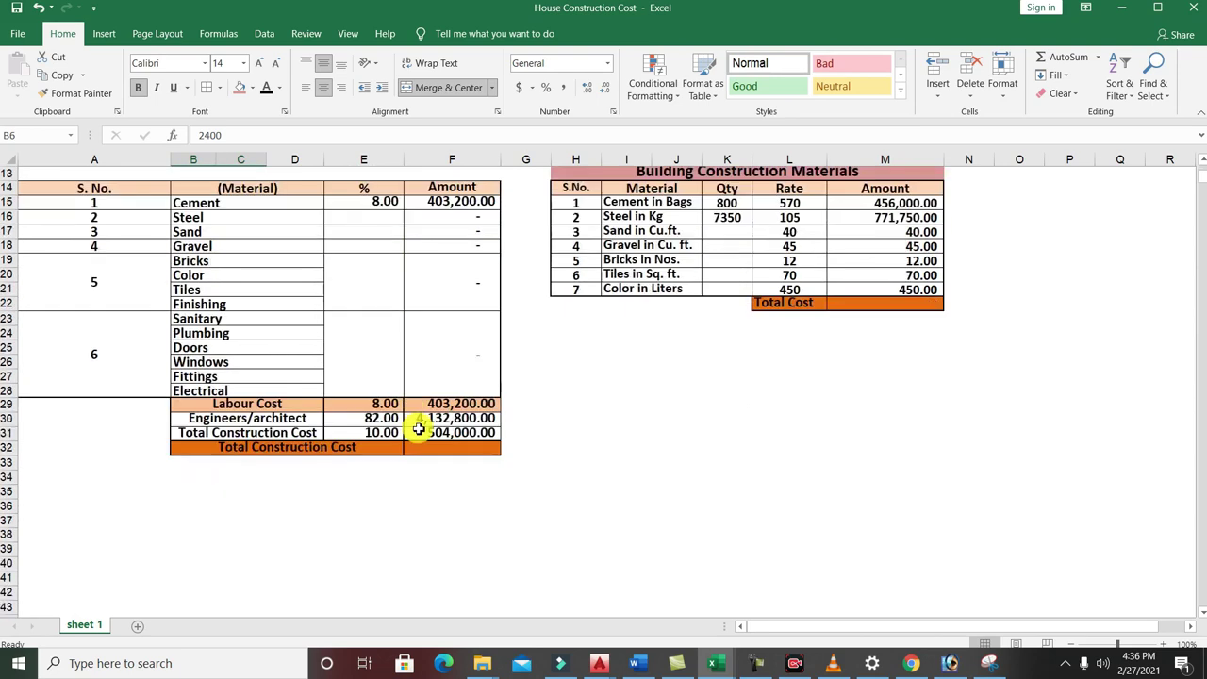
scroll(453, 471, up, 4)
scroll(458, 472, up, 1)
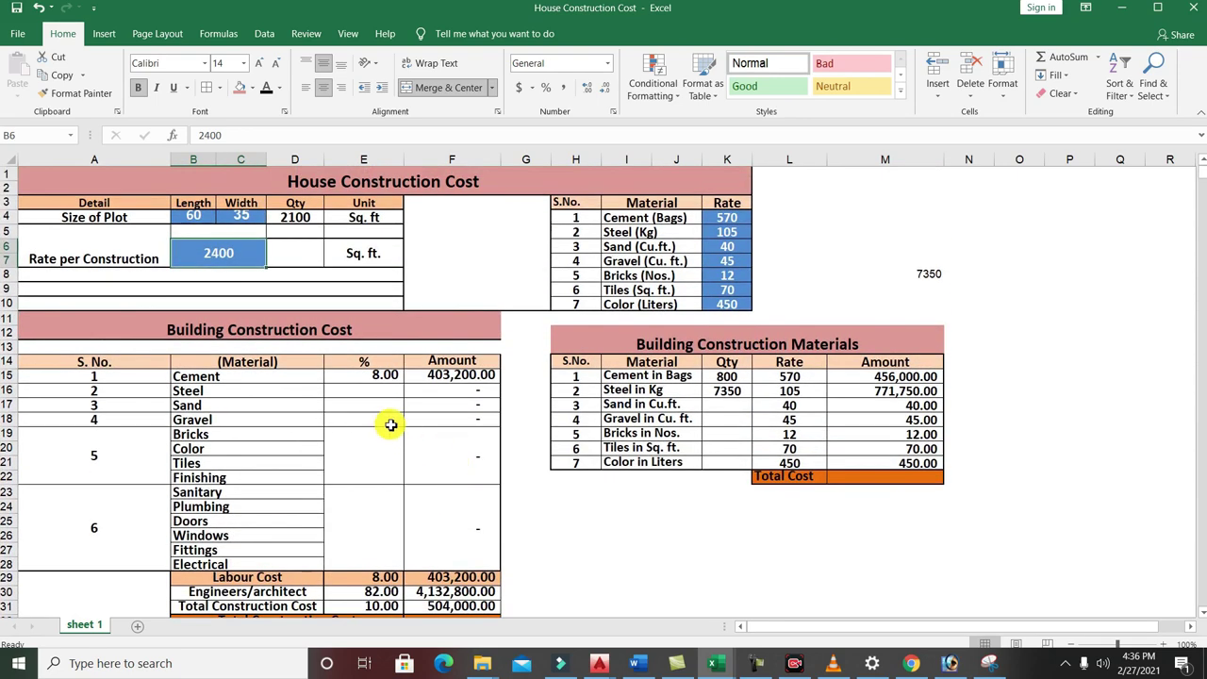
scroll(342, 418, down, 2)
scroll(743, 470, up, 2)
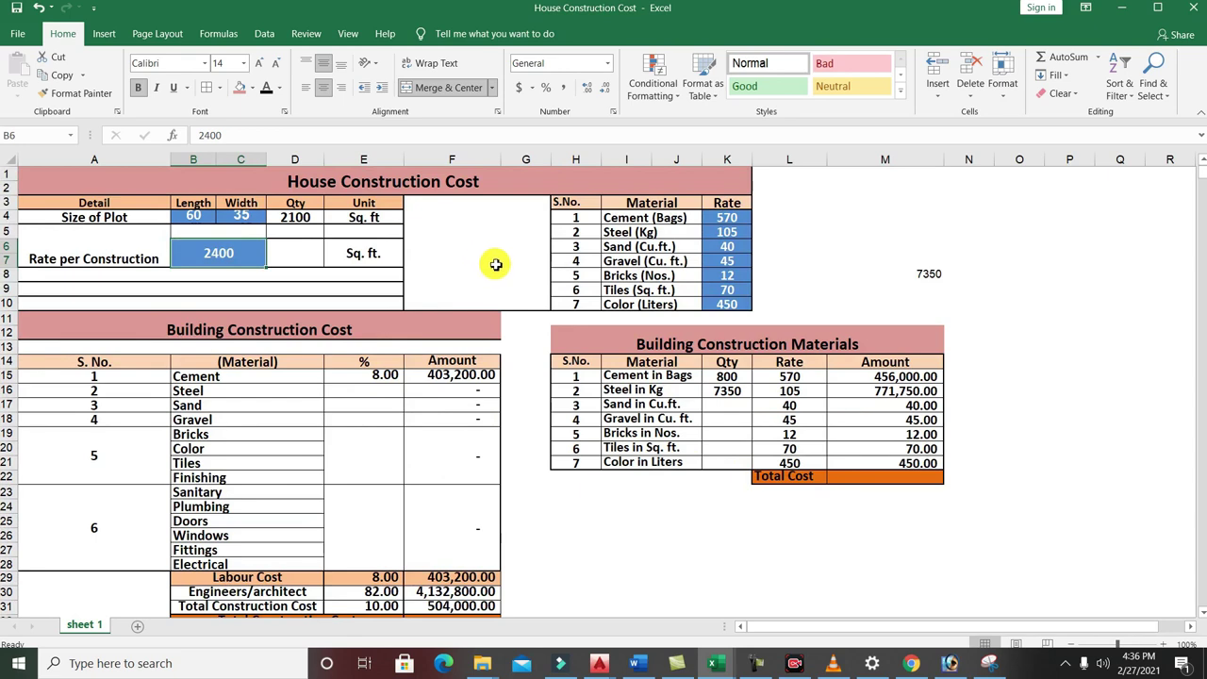
scroll(485, 332, down, 3)
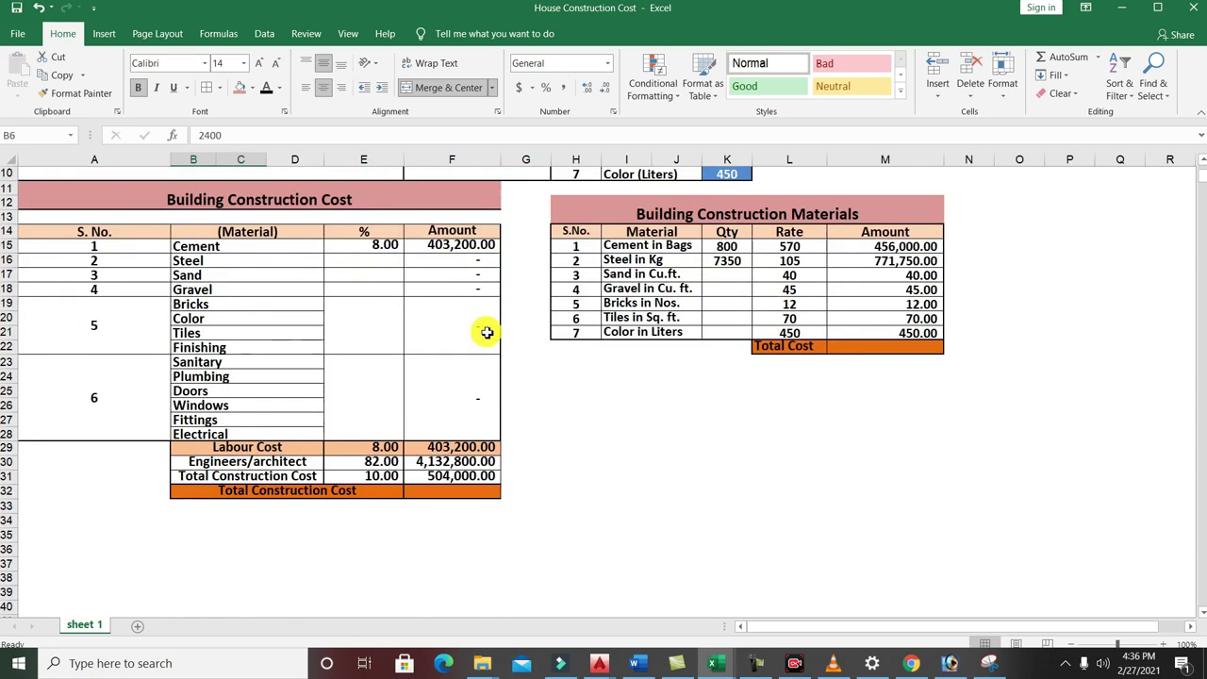
scroll(677, 471, up, 3)
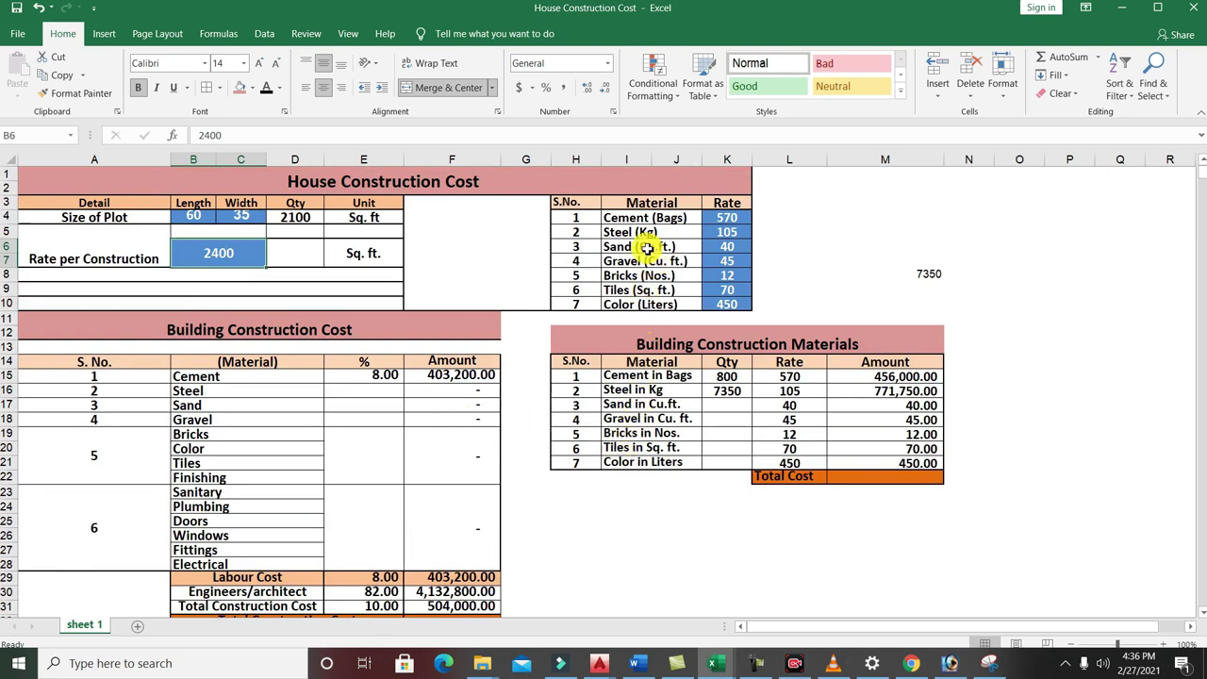
mouse_move(726, 218)
mouse_down()
mouse_move(738, 273)
mouse_move(726, 289)
mouse_up()
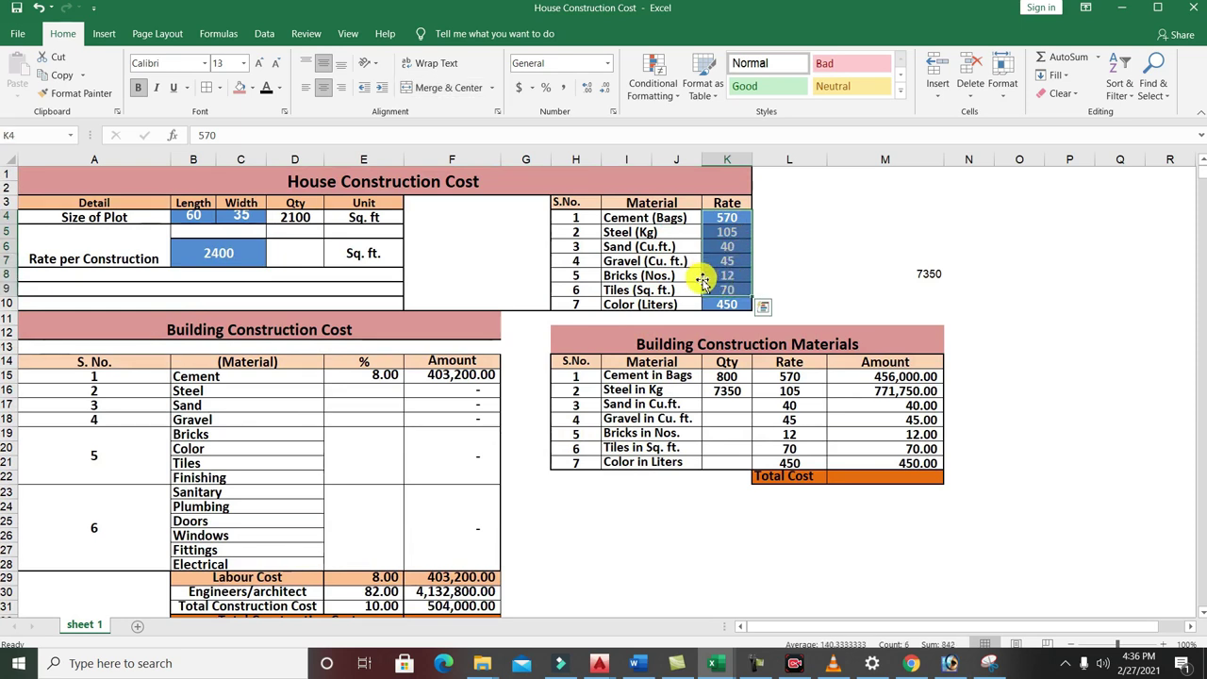
click(695, 525)
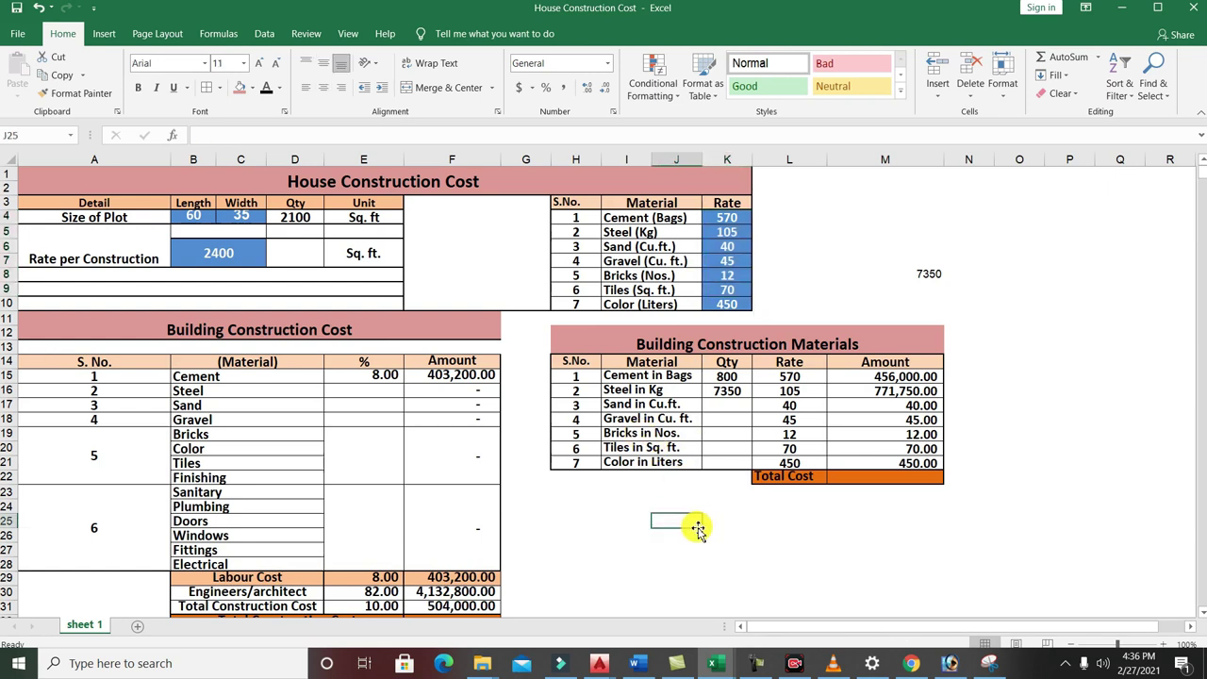